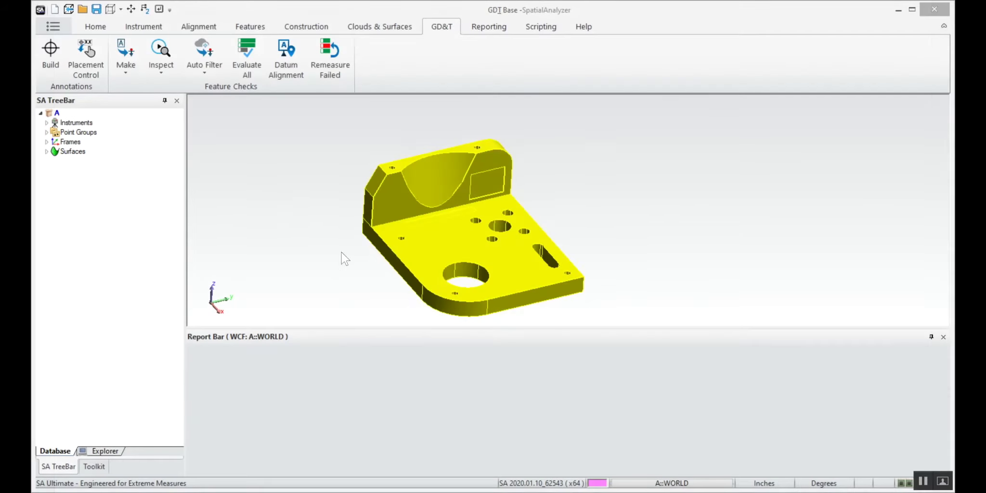
# - Open the GD&T Build toolkit and make the bracket's top face datum A
pyautogui.moveTo(350, 239); pyautogui.dragTo(333, 229, button='right')
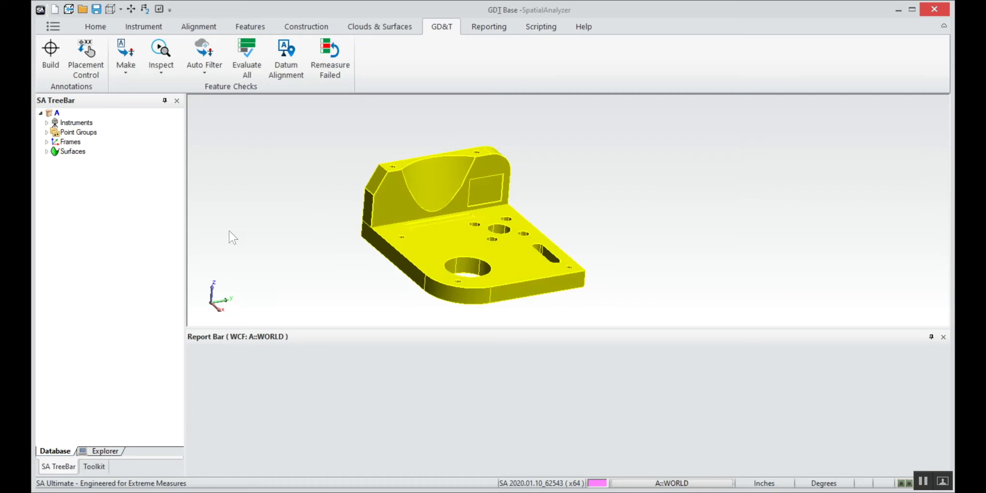
pyautogui.moveTo(399, 222); pyautogui.dragTo(435, 240, button='right')
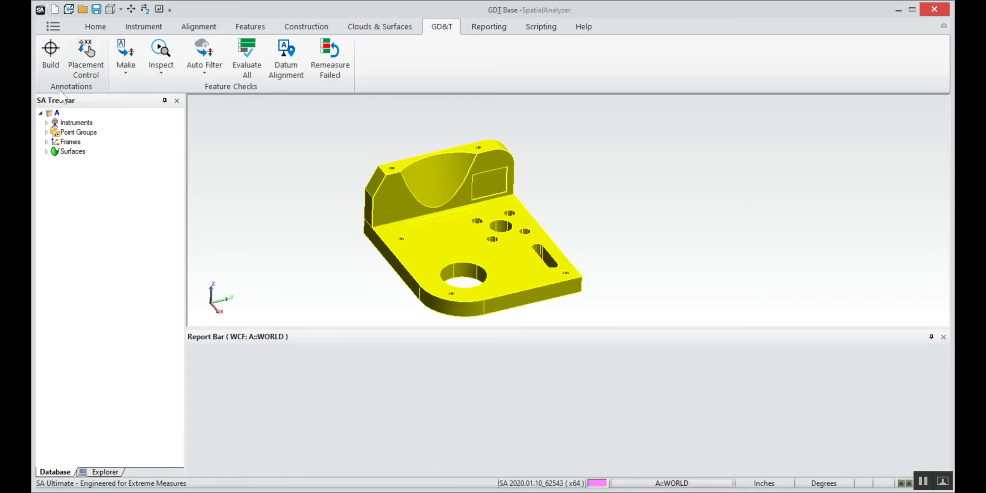
pyautogui.click(48, 50)
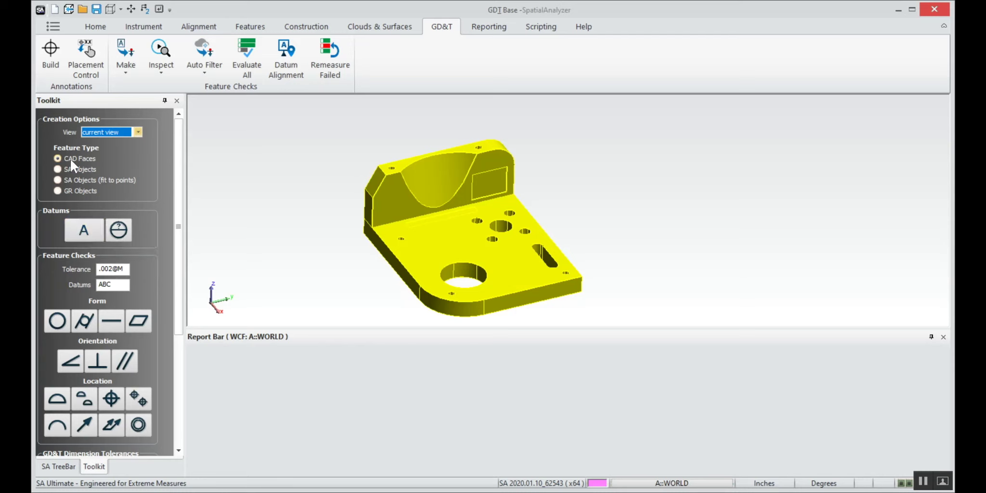
pyautogui.click(78, 230)
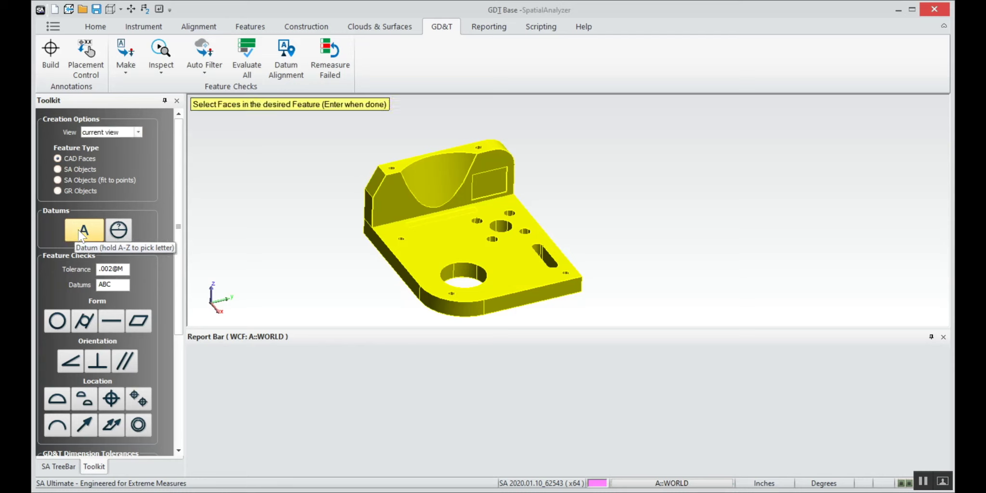
pyautogui.click(417, 254)
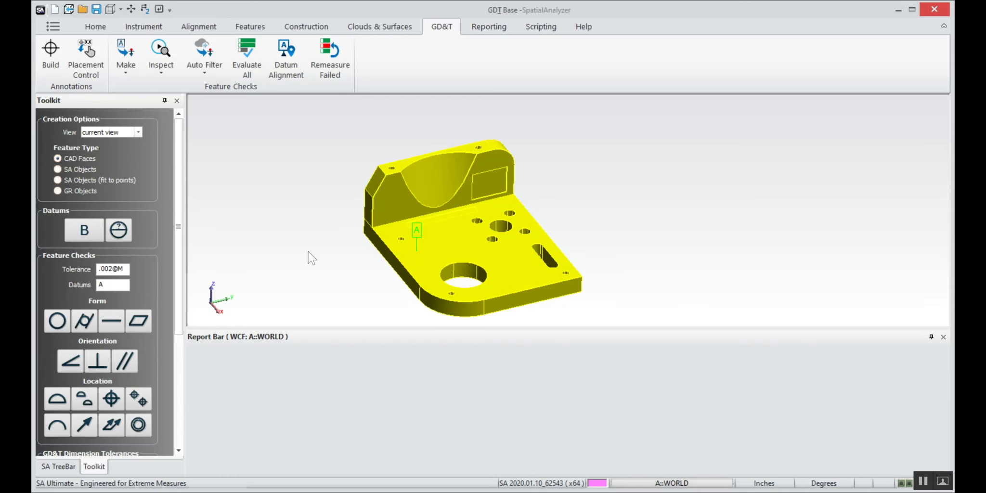
# - Make the back wall face datum B and the end face datum C
pyautogui.click(95, 228)
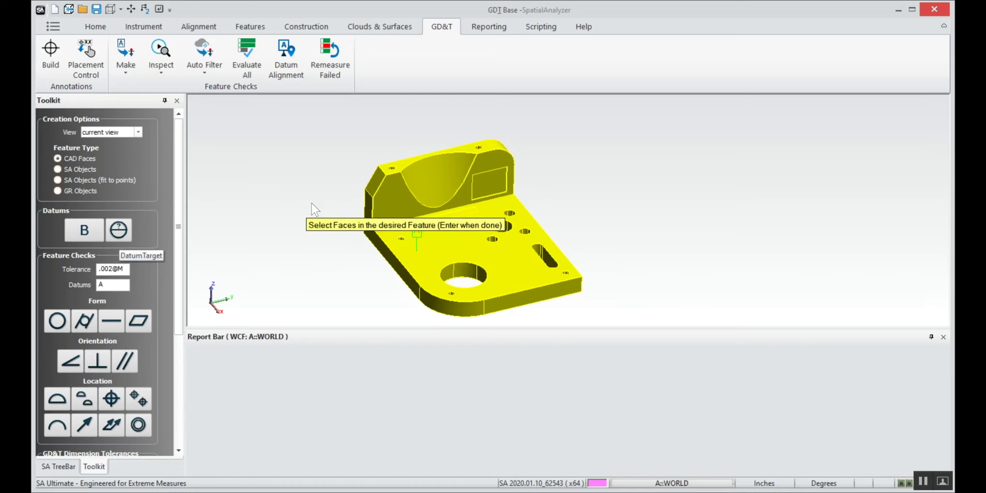
pyautogui.click(387, 196)
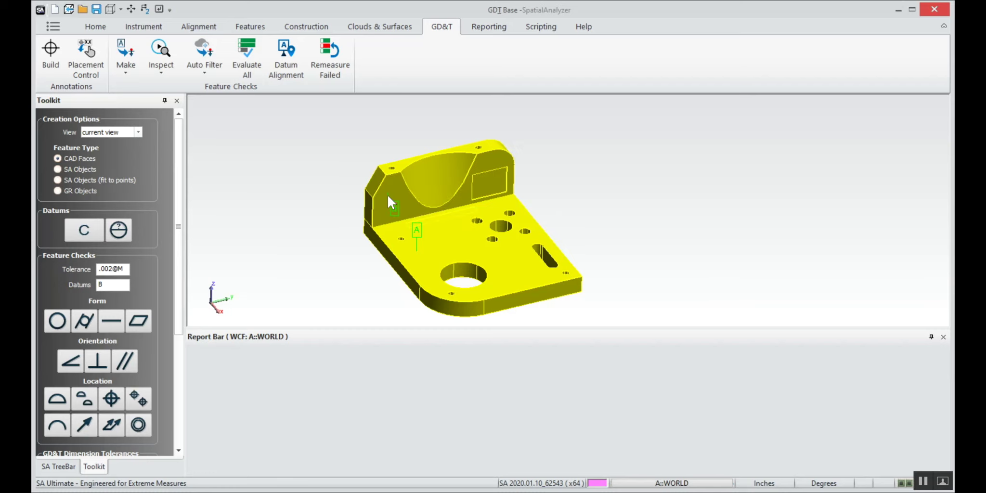
pyautogui.click(81, 233)
pyautogui.moveTo(282, 240); pyautogui.dragTo(356, 190, button='right')
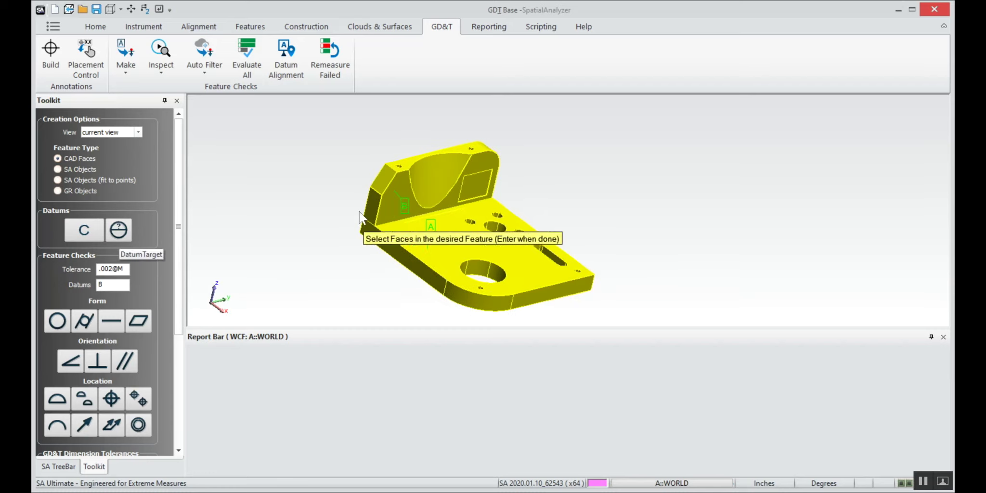
pyautogui.click(376, 232)
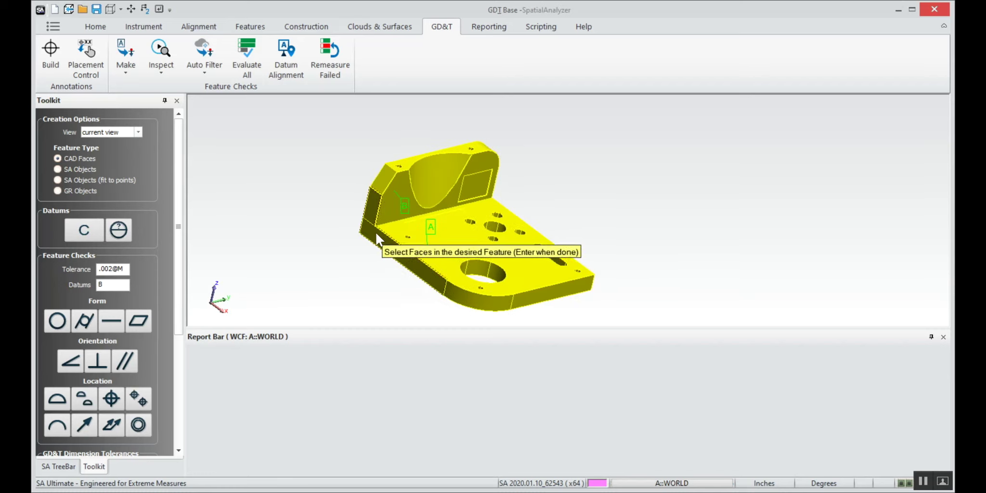
pyautogui.press('Return')
pyautogui.moveTo(474, 243); pyautogui.dragTo(260, 226, button='right')
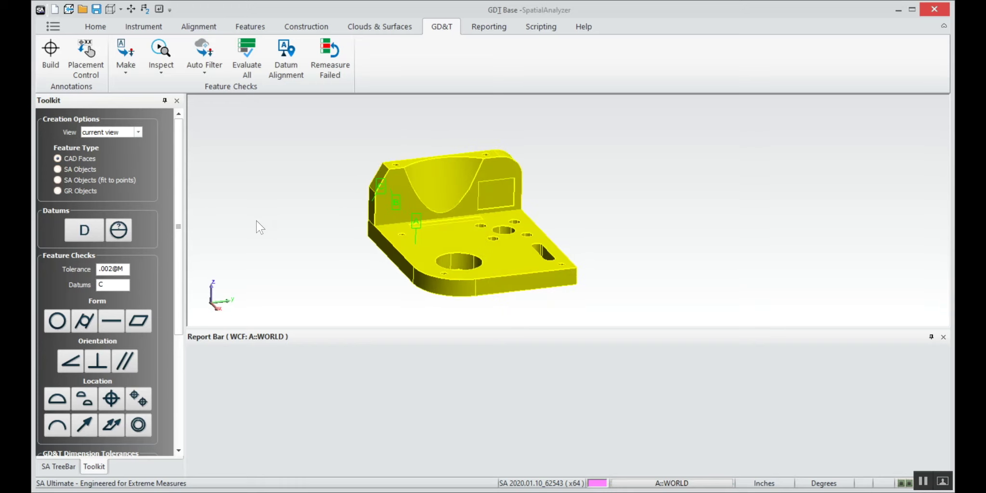
pyautogui.moveTo(183, 240)
pyautogui.mouseDown()
pyautogui.moveTo(182, 254)
pyautogui.moveTo(183, 240)
pyautogui.mouseUp()
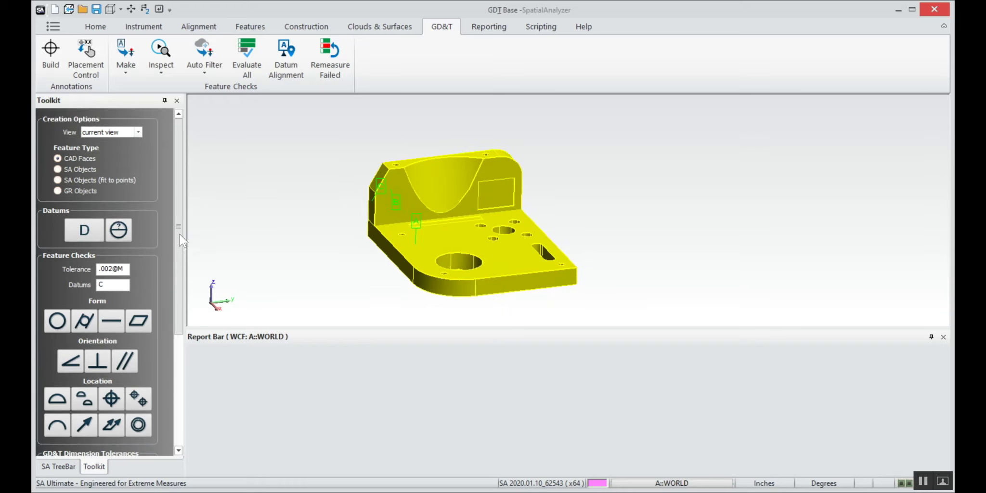
# - Set the toolkit tolerance to .002 and the datums to ABC
pyautogui.click(126, 270)
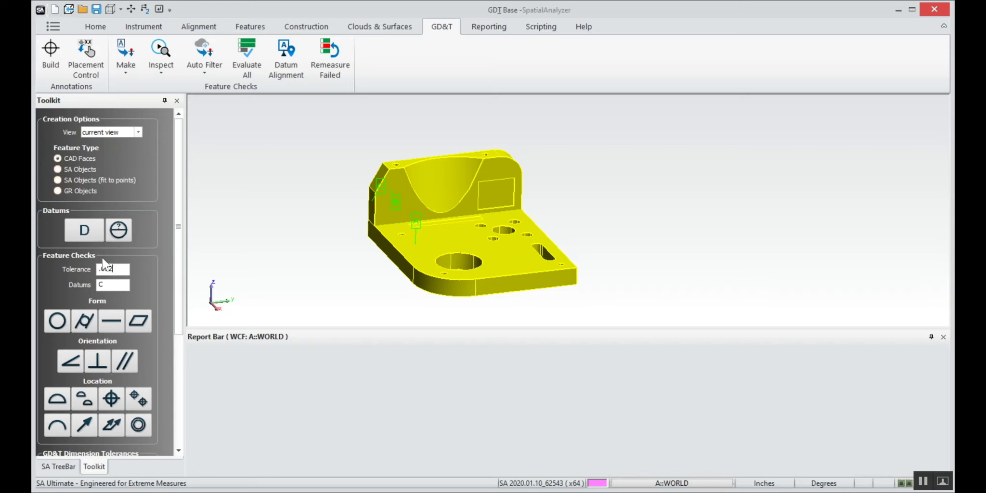
pyautogui.press('Tab')
pyautogui.write('AB')
pyautogui.scroll(-2, 182, 289)
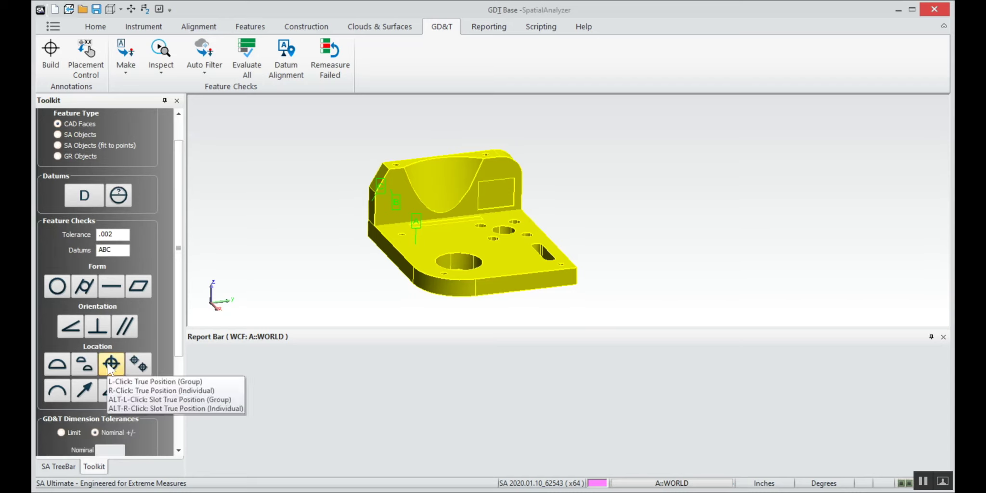
# - Add a ⌀0.0020 true position callout to A, B, C on the large hole
pyautogui.click(111, 364)
pyautogui.scroll(5, 460, 282)
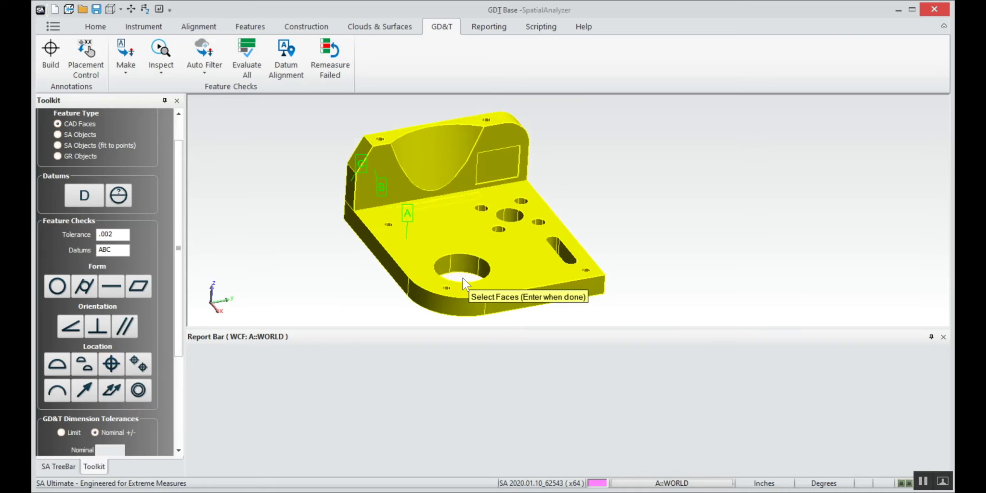
pyautogui.scroll(3, 466, 274)
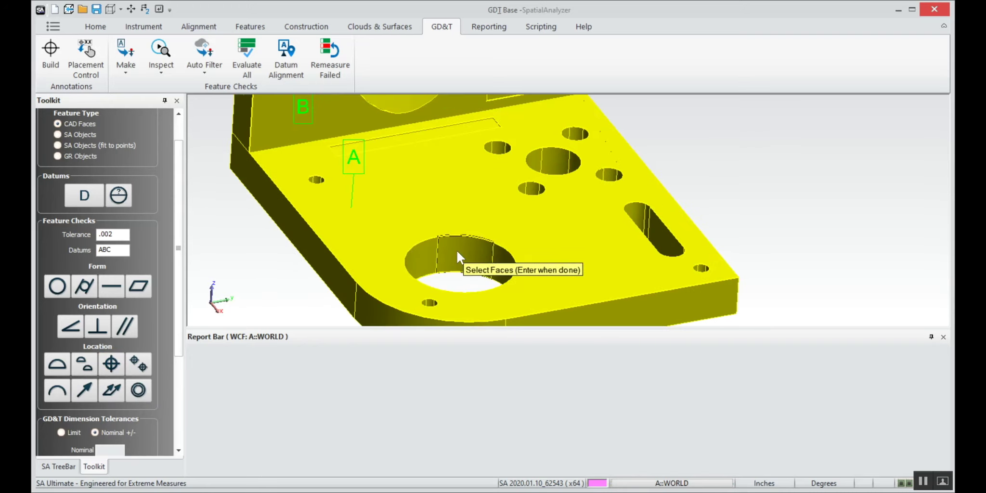
pyautogui.scroll(-5, 456, 249)
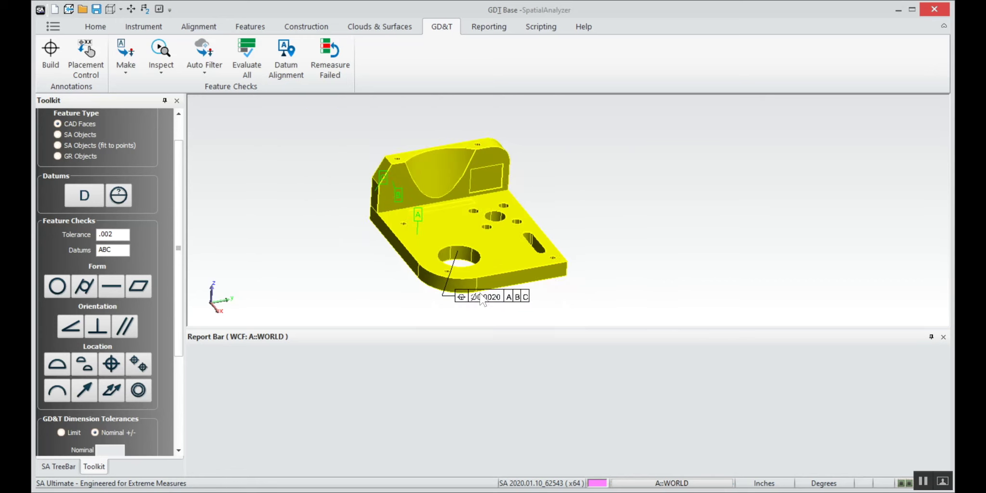
pyautogui.scroll(5, 484, 303)
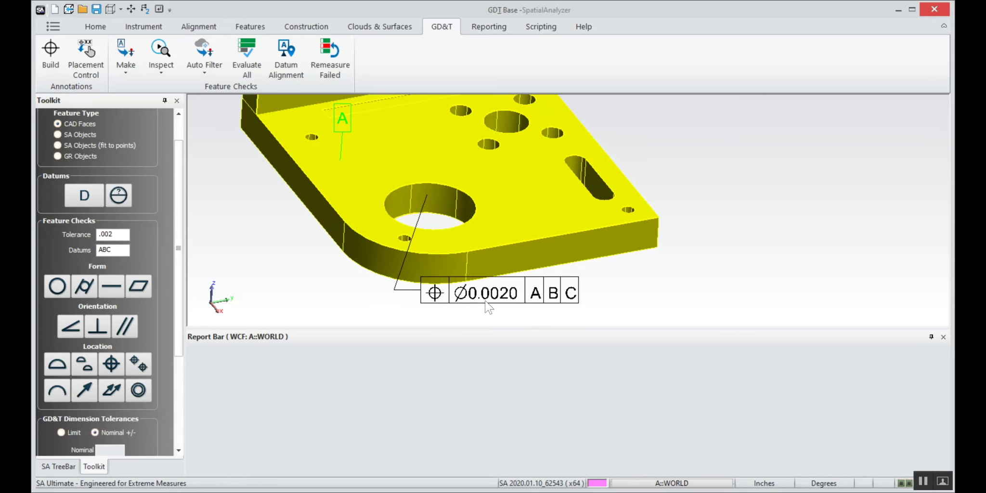
pyautogui.click(551, 298)
pyautogui.scroll(-5, 499, 240)
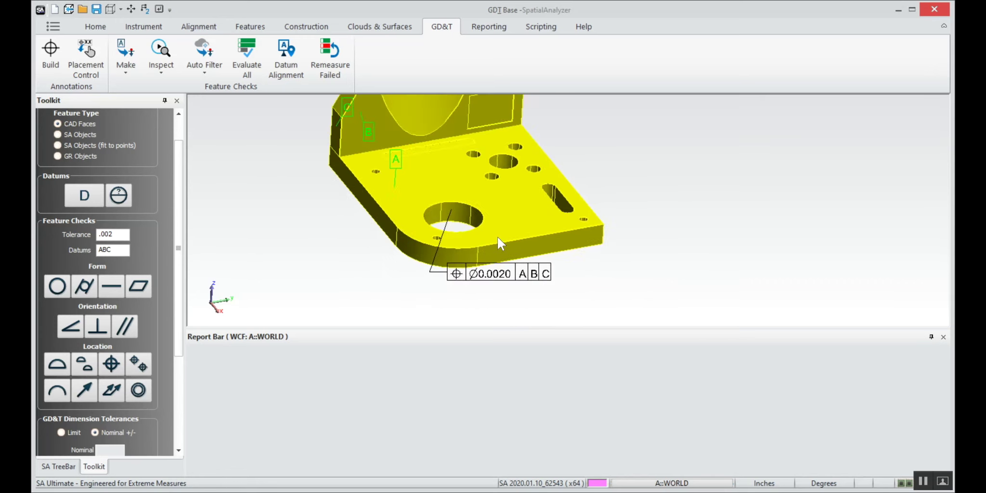
# - Append the @M material modifier to the .002 tolerance
pyautogui.click(121, 233)
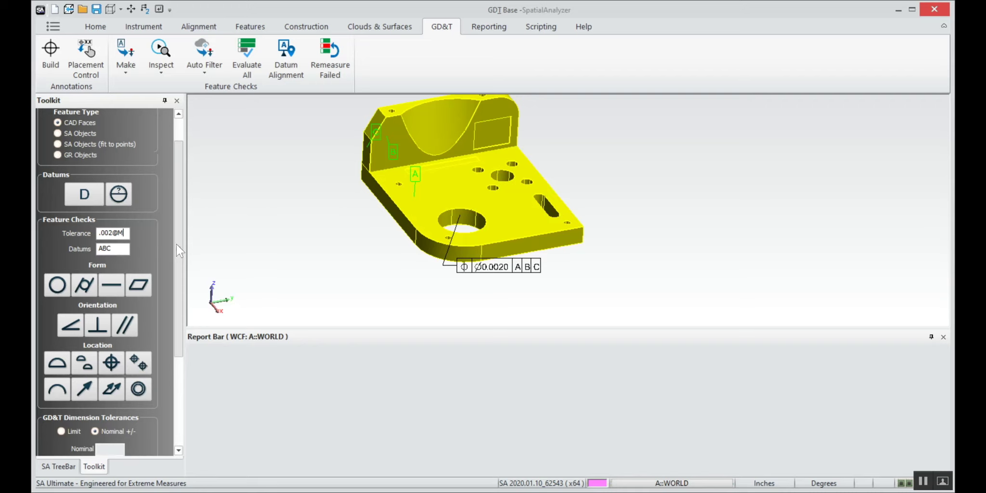
pyautogui.moveTo(176, 244); pyautogui.dragTo(177, 321)
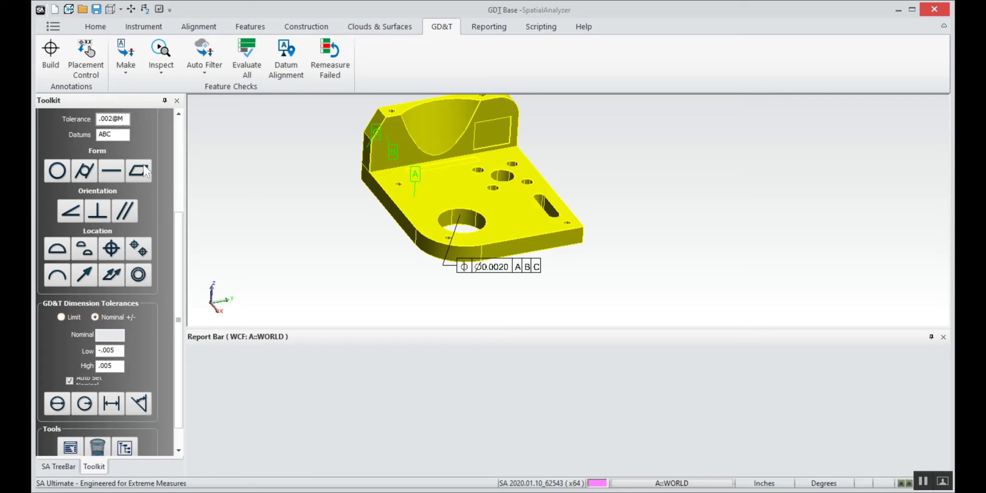
pyautogui.moveTo(177, 244); pyautogui.dragTo(182, 149)
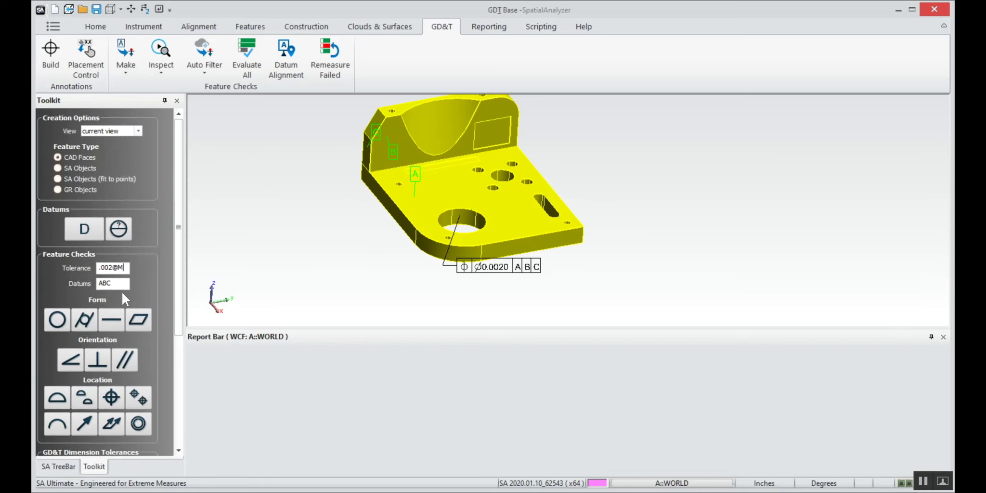
# - Add a ⌀0.0020Ⓜ position callout and ⌀0.7874 ±0.0050 diameter annotation to the second hole
pyautogui.click(112, 397)
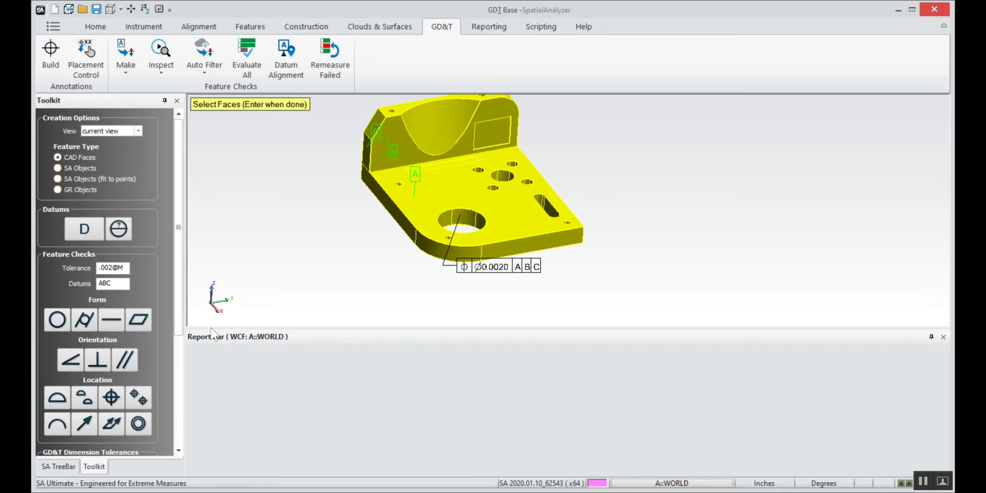
pyautogui.click(504, 176)
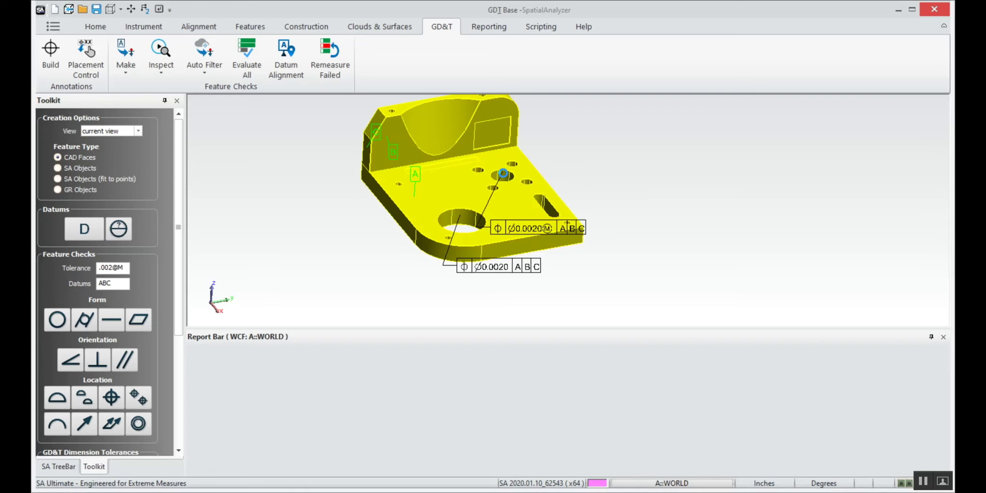
pyautogui.press('Return')
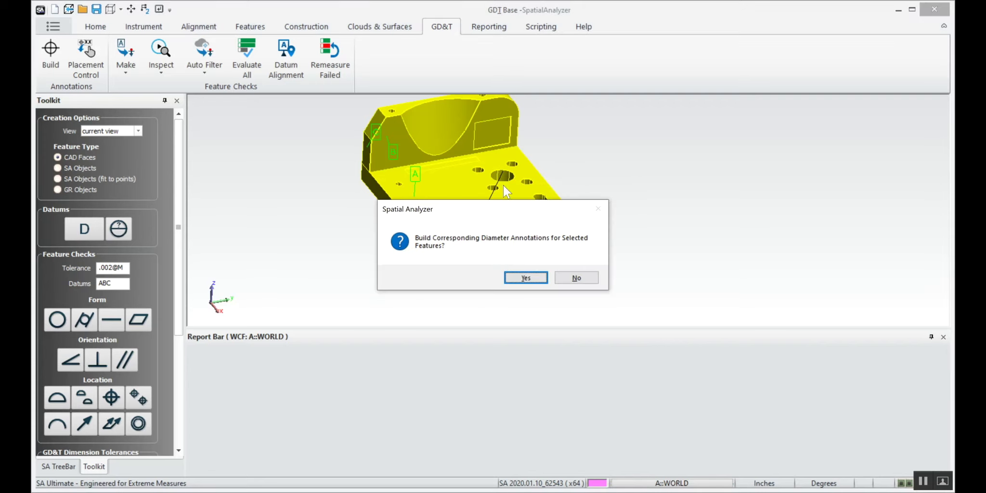
pyautogui.click(525, 278)
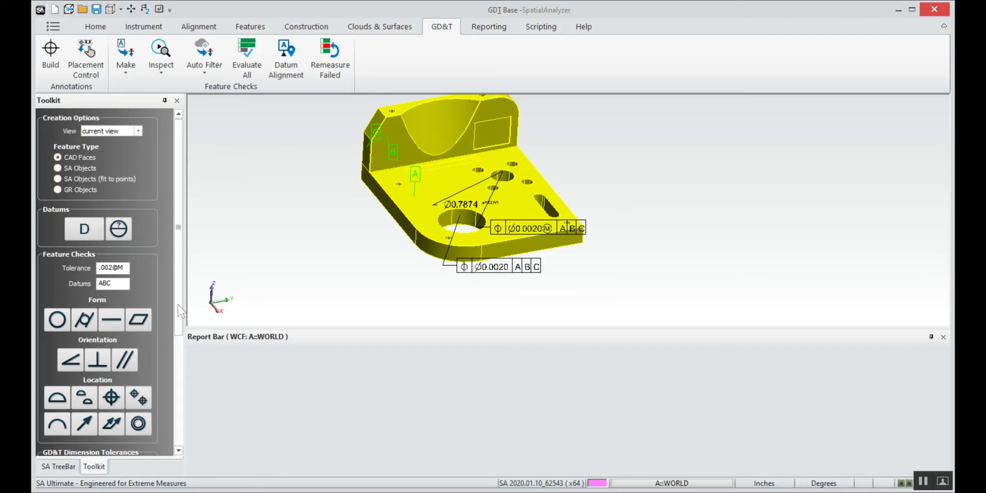
pyautogui.moveTo(178, 305); pyautogui.dragTo(177, 324)
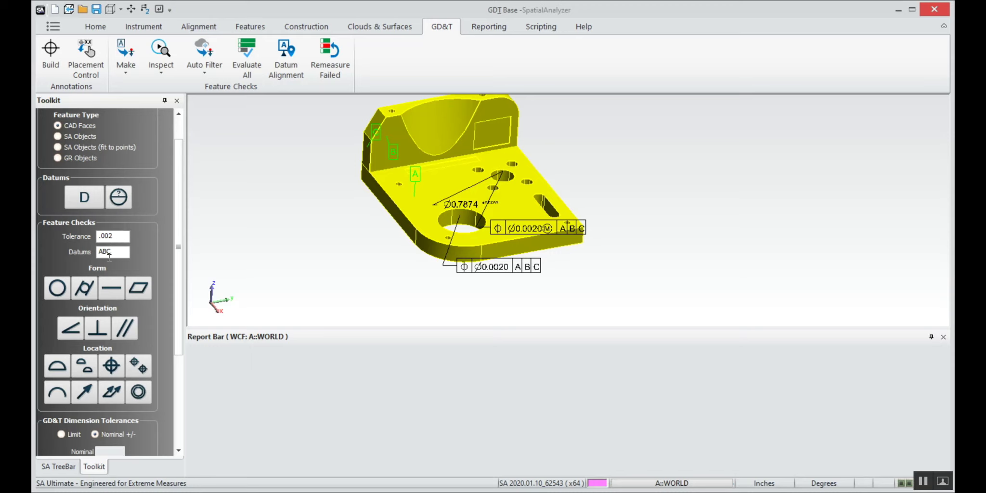
# - Put a composite ⌀0.0020 A B C / ⌀0.0020 position frame on the four small holes
pyautogui.click(134, 367)
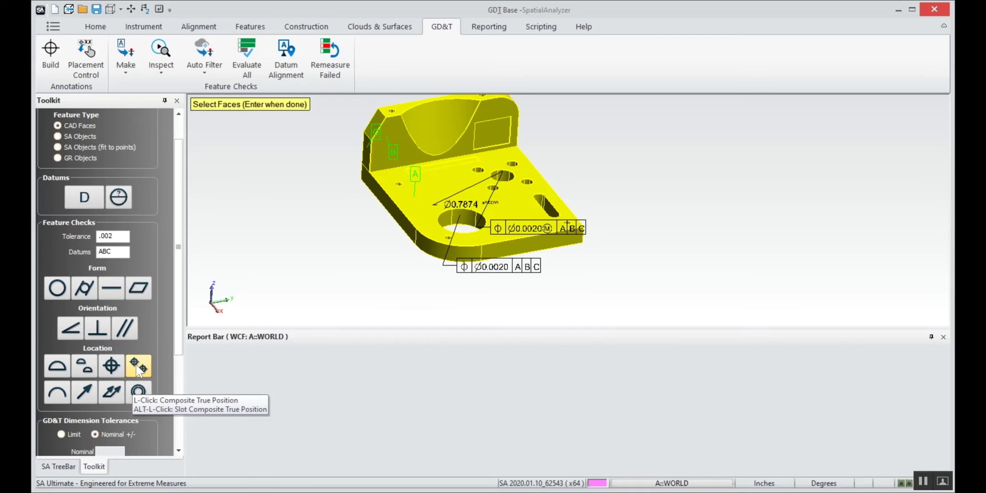
pyautogui.scroll(5, 492, 168)
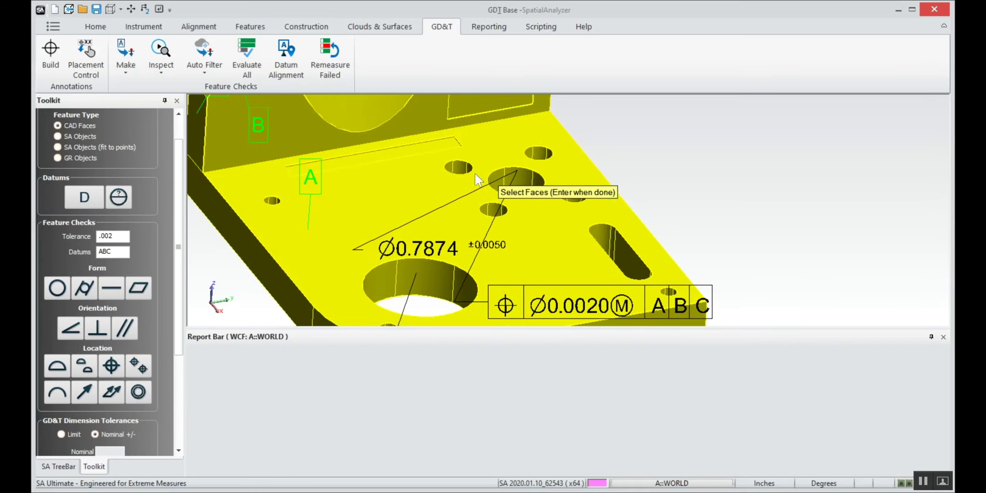
pyautogui.click(456, 163)
pyautogui.click(540, 148)
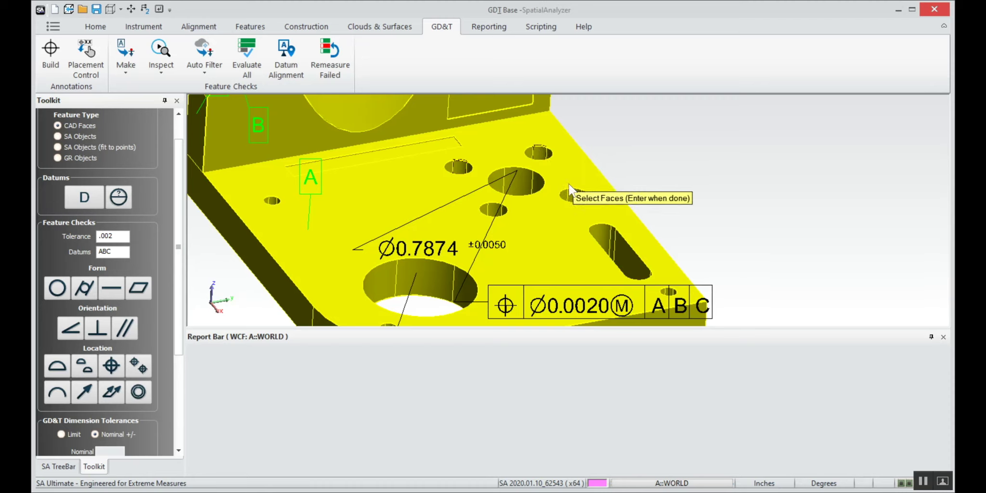
pyautogui.click(574, 192)
pyautogui.click(493, 208)
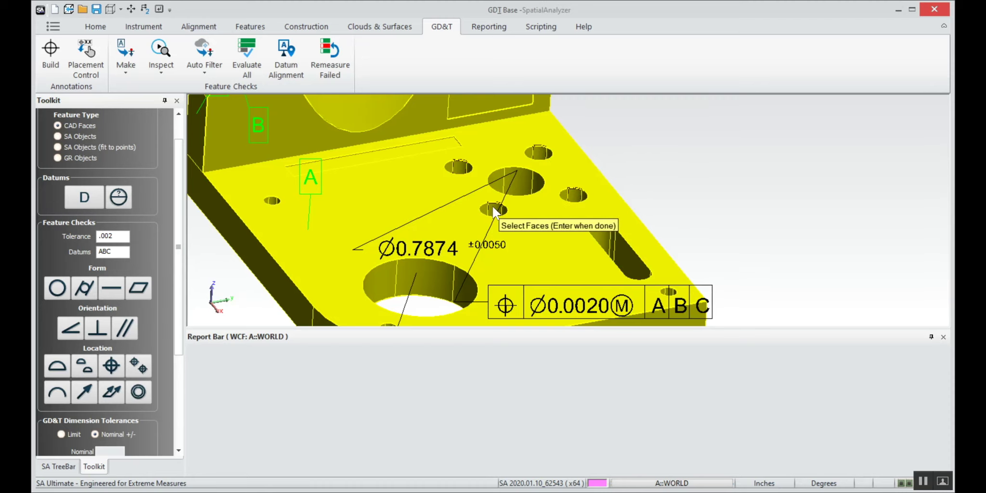
pyautogui.press('Return')
pyautogui.scroll(-5, 554, 223)
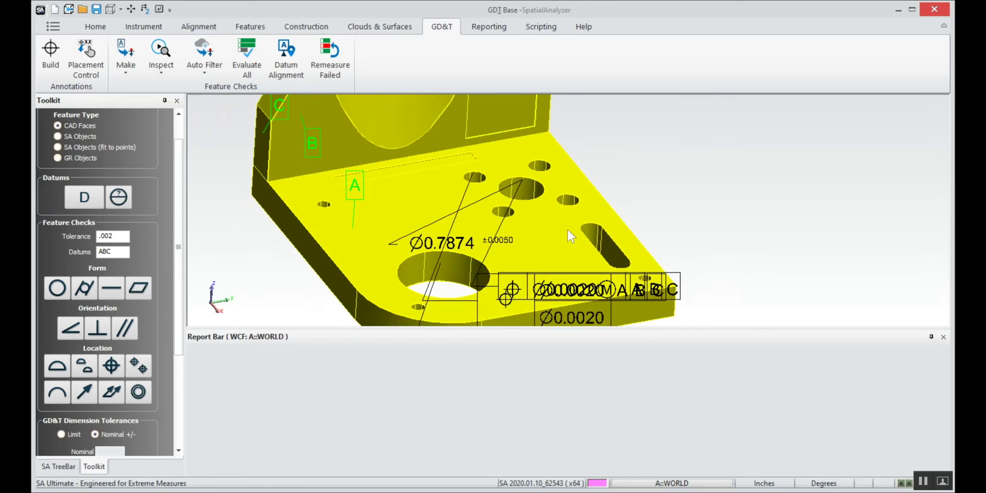
pyautogui.scroll(-1, 567, 228)
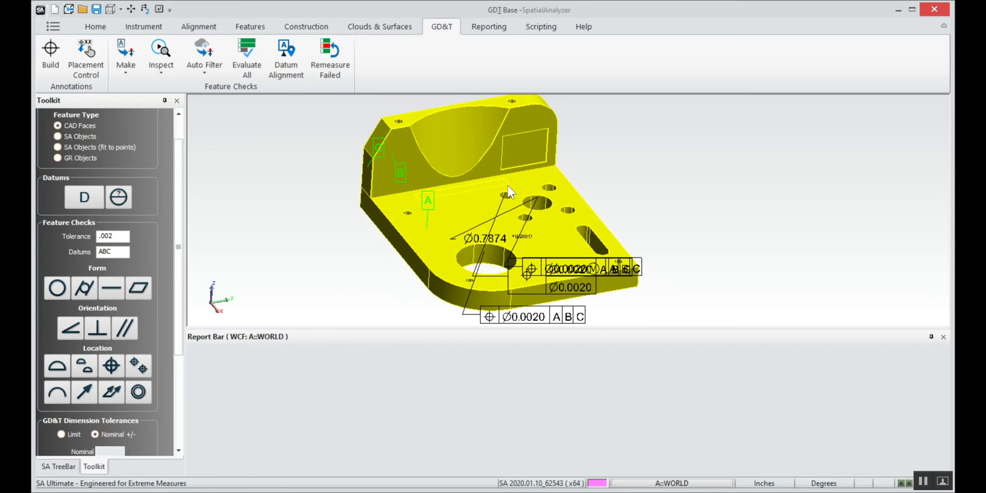
pyautogui.click(120, 253)
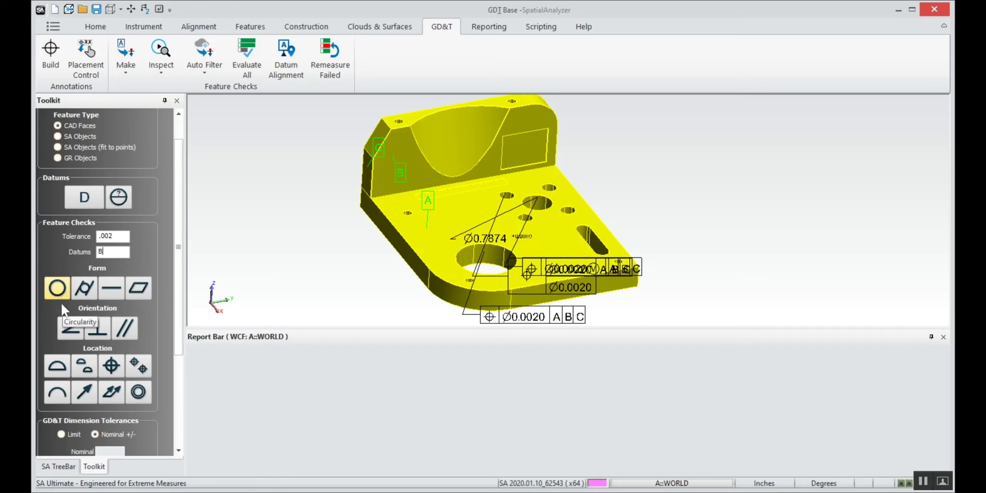
# - Add a 0.0020 surface profile callout to datum B on the curved cylindrical face
pyautogui.click(59, 368)
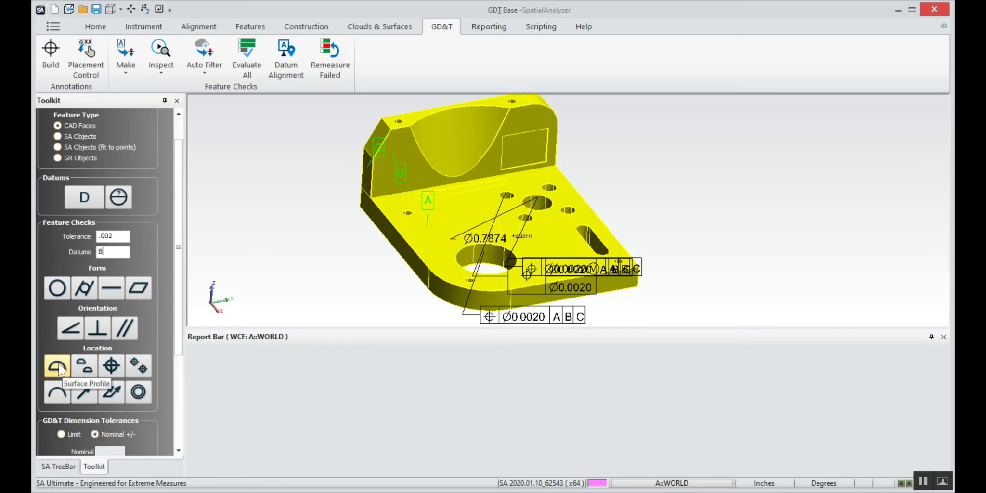
pyautogui.click(456, 135)
pyautogui.press('Return')
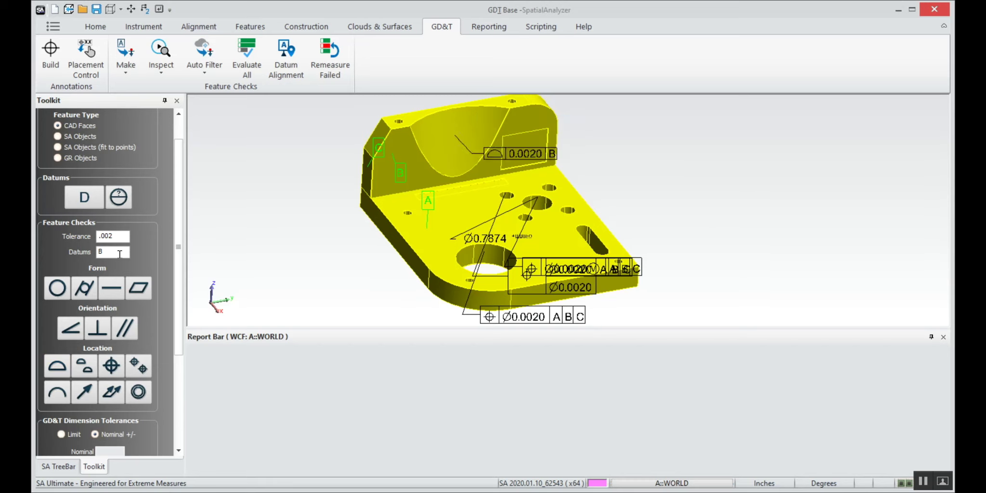
# - Change the datums to AB for the next surface profile check
pyautogui.write('AB')
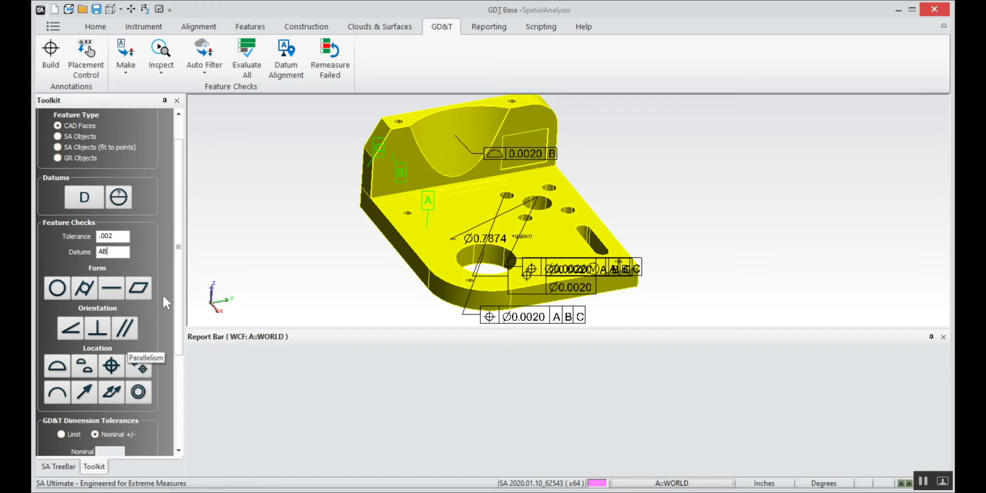
pyautogui.click(56, 366)
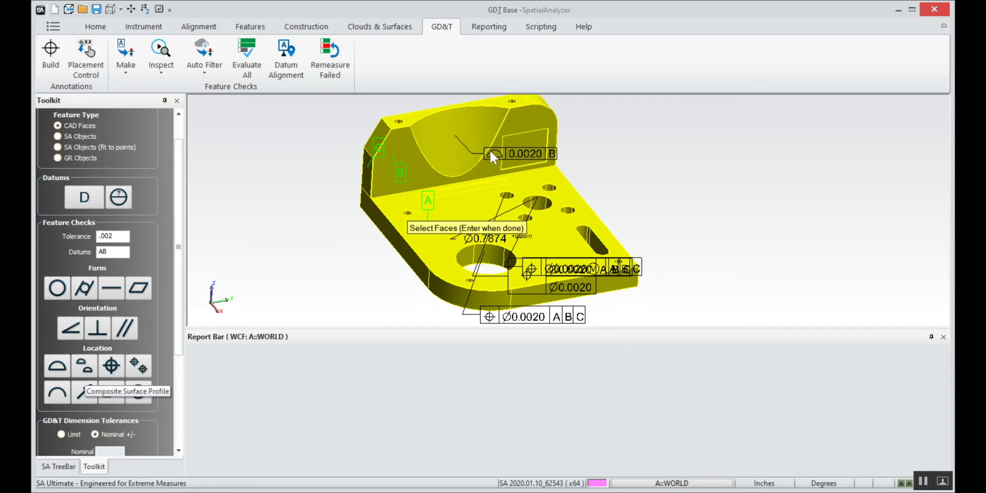
pyautogui.moveTo(490, 149); pyautogui.dragTo(526, 149, button='right')
# - Add the 0.0020 A B profile callout to the upper face and show the annotation tree
pyautogui.click(525, 147)
pyautogui.press('Return')
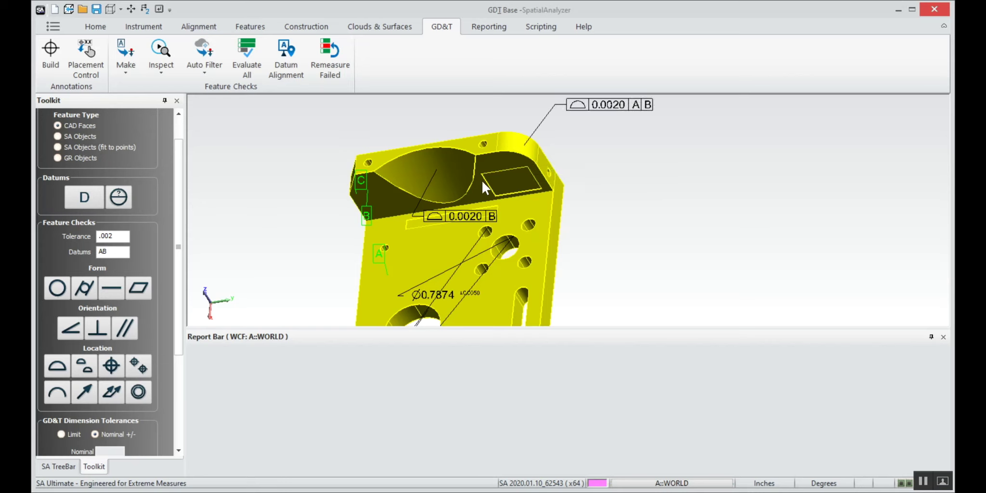
pyautogui.scroll(-5, 180, 314)
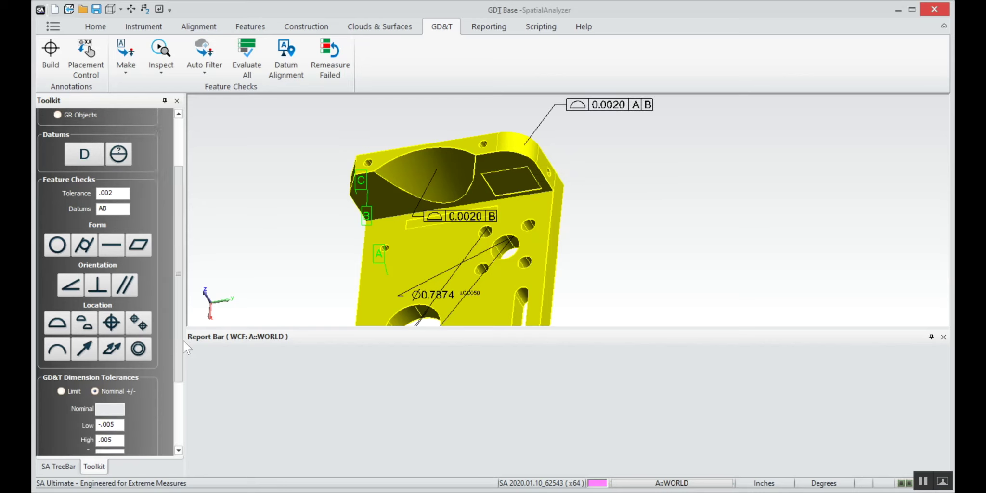
pyautogui.click(56, 466)
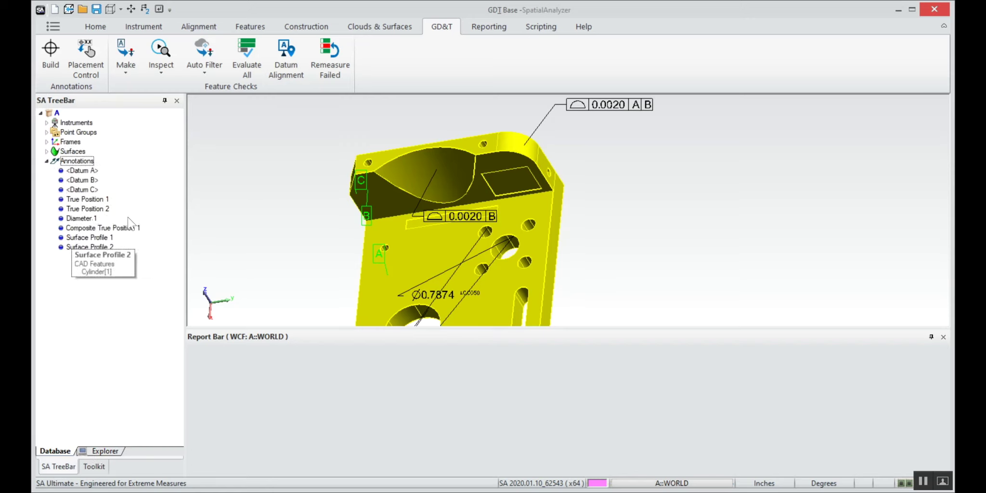
pyautogui.moveTo(228, 197)
pyautogui.mouseDown(button='right')
pyautogui.moveTo(356, 178)
pyautogui.moveTo(373, 211)
pyautogui.moveTo(357, 217)
pyautogui.mouseUp(button='right')
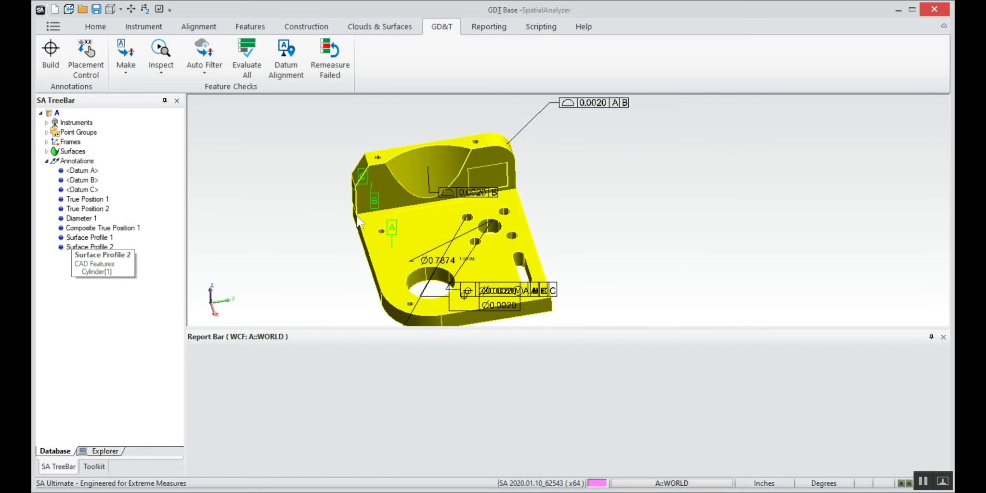
# - Enable Drag Annotations and move the profile and composite position frames off the part
pyautogui.rightClick(80, 163)
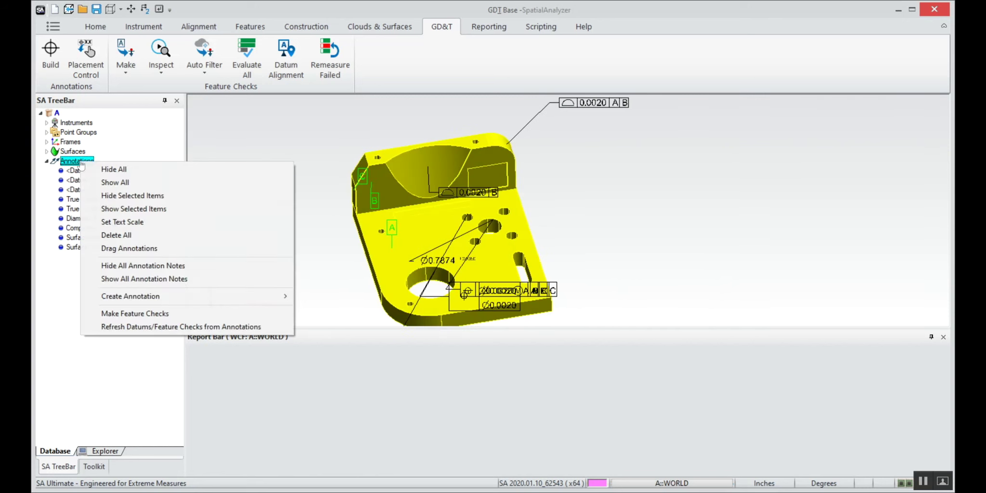
pyautogui.click(129, 248)
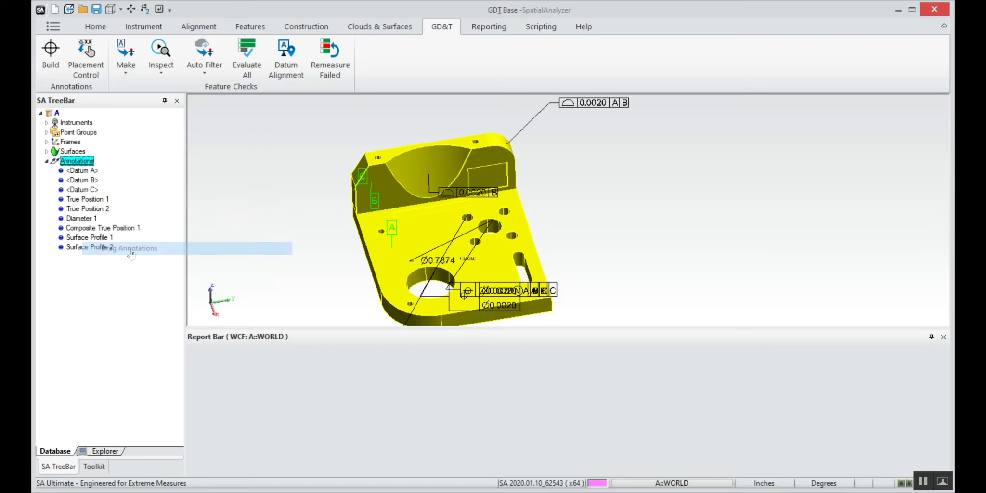
pyautogui.moveTo(469, 197)
pyautogui.mouseDown()
pyautogui.moveTo(482, 133)
pyautogui.moveTo(465, 117)
pyautogui.mouseUp()
pyautogui.moveTo(559, 108); pyautogui.dragTo(563, 116)
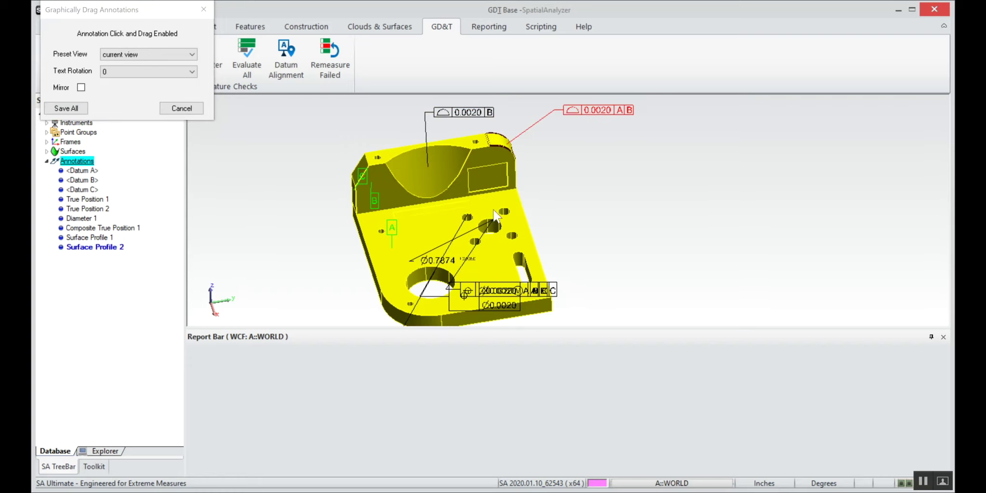
pyautogui.moveTo(486, 291)
pyautogui.mouseDown()
pyautogui.moveTo(554, 227)
pyautogui.moveTo(550, 176)
pyautogui.mouseUp()
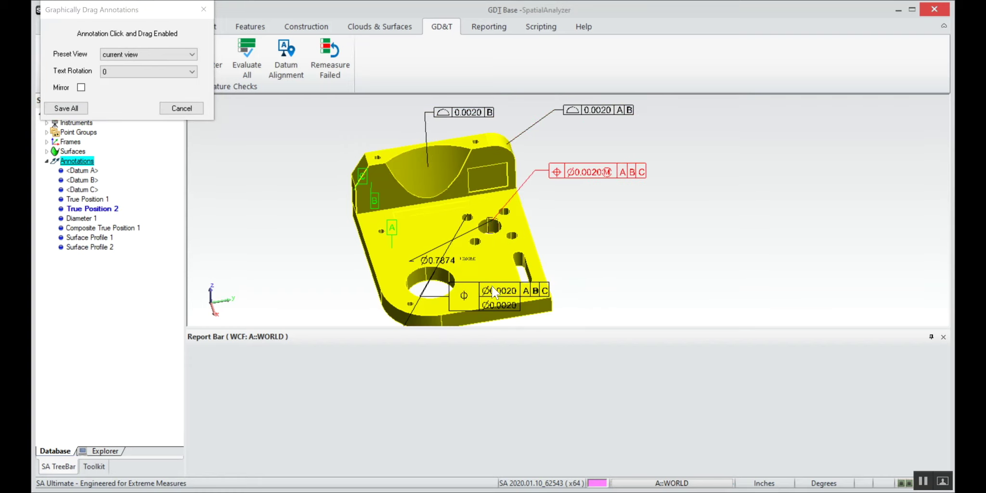
pyautogui.moveTo(492, 286); pyautogui.dragTo(592, 216)
# - Move True Position 1 and 2 frames clear of the part and save the layout
pyautogui.moveTo(578, 172); pyautogui.dragTo(608, 180)
pyautogui.scroll(-1, 501, 248)
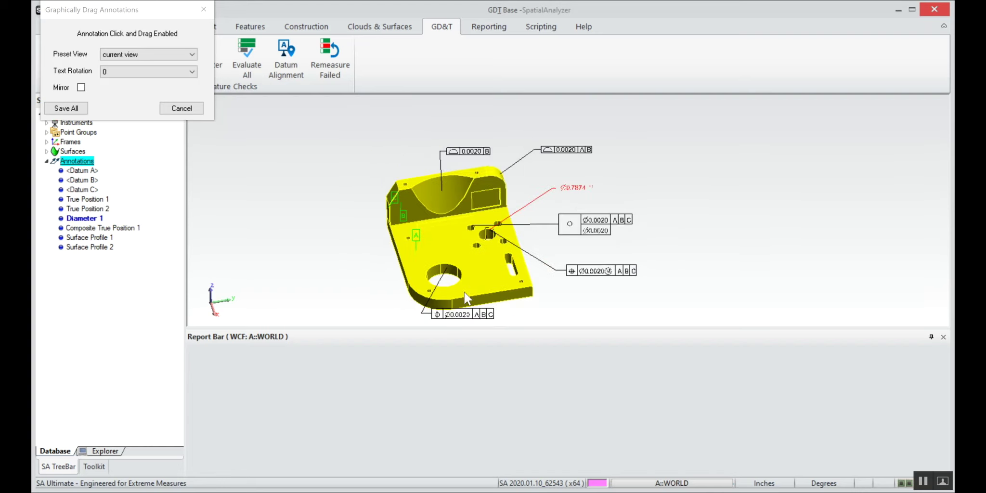
pyautogui.moveTo(431, 316); pyautogui.dragTo(549, 324)
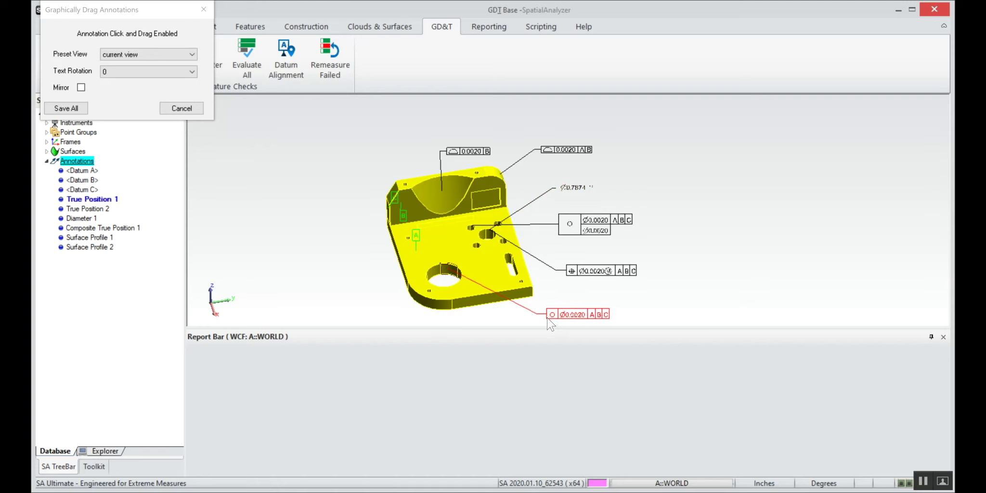
pyautogui.click(79, 108)
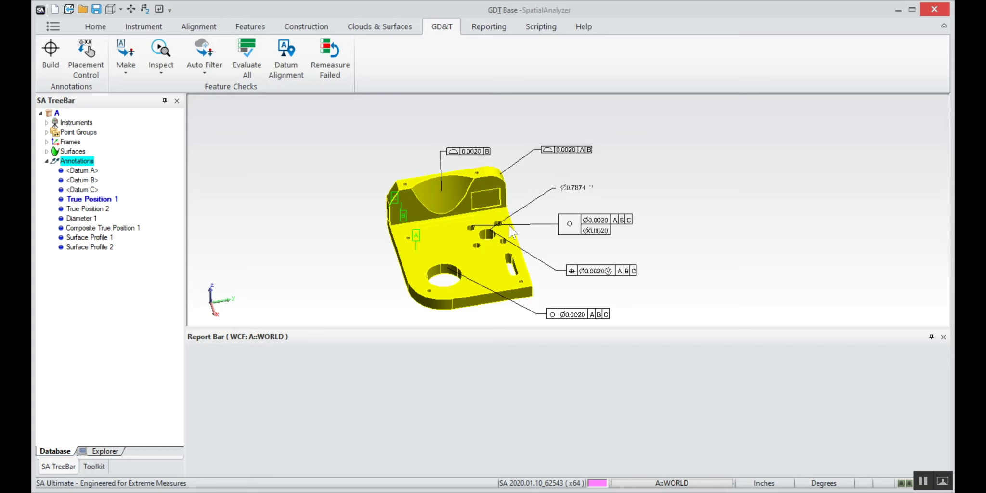
pyautogui.click(101, 228)
# - Set Composite True Position 1's TextAbove to 4 so the frame shows 4x
pyautogui.rightClick(100, 228)
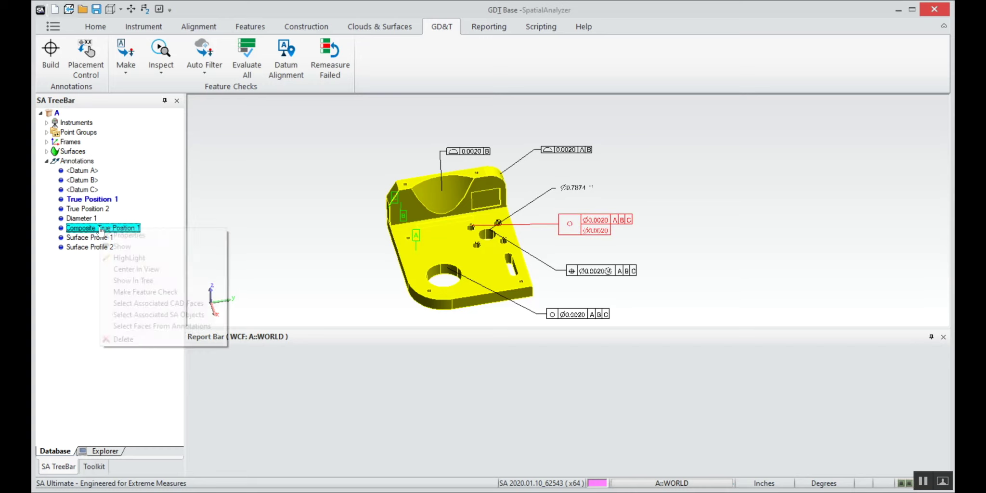
pyautogui.click(123, 239)
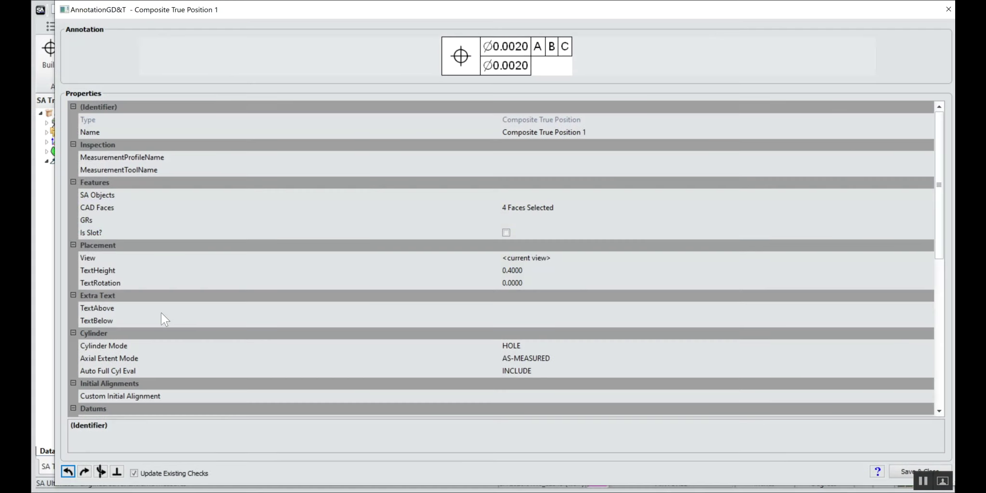
pyautogui.click(521, 305)
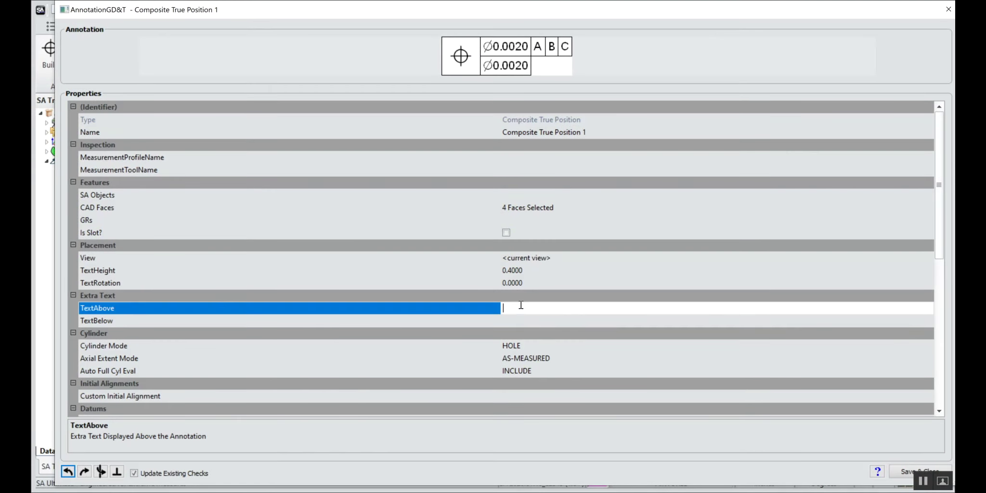
pyautogui.write('4x')
pyautogui.click(915, 472)
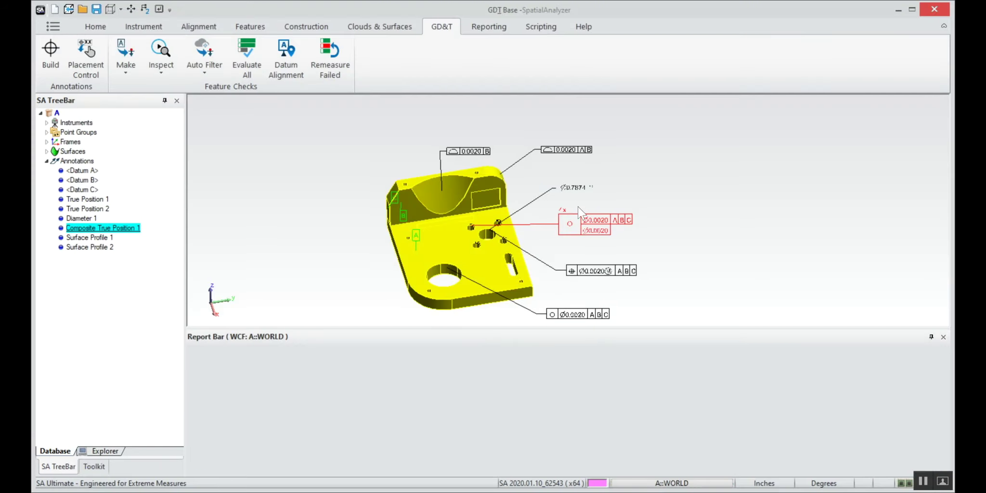
pyautogui.scroll(2, 558, 224)
pyautogui.scroll(-4, 557, 219)
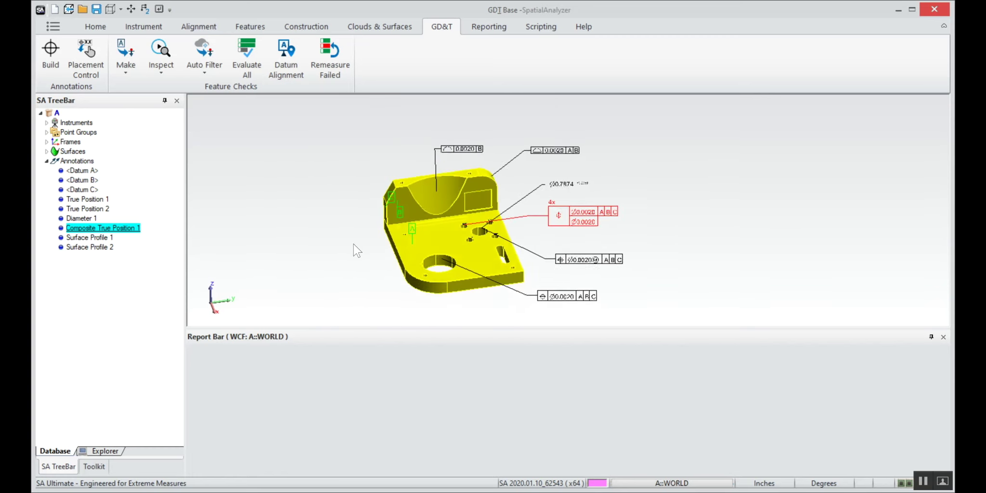
pyautogui.rightClick(71, 163)
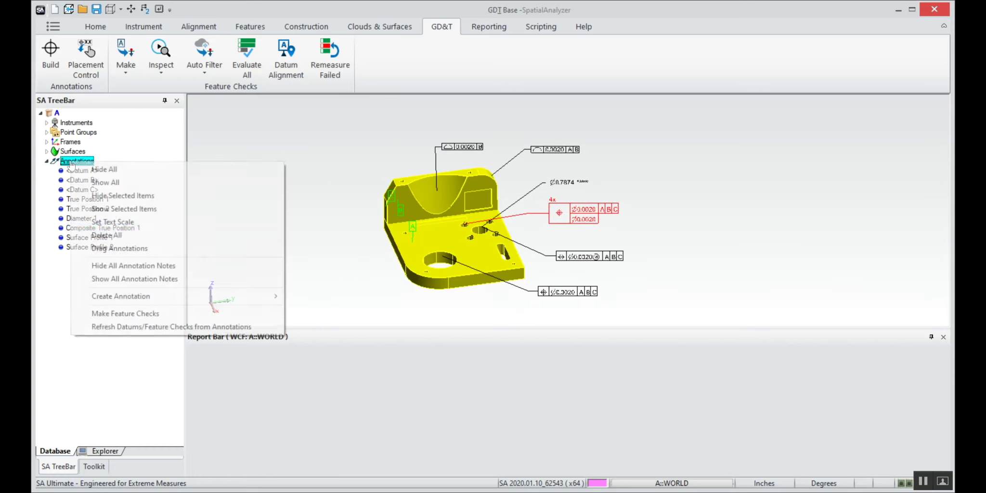
# - Generate feature checks from the annotations and expand the Datums and Feature Checks branches
pyautogui.click(130, 314)
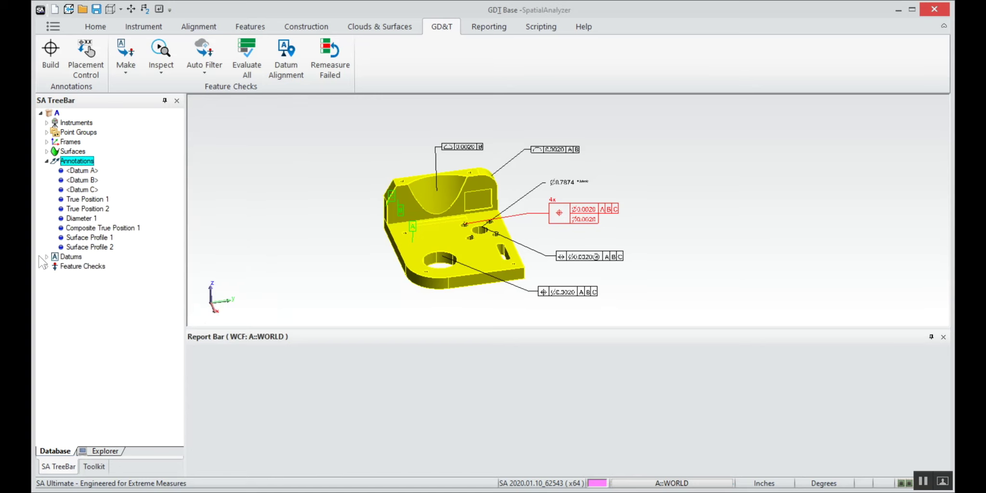
pyautogui.click(46, 162)
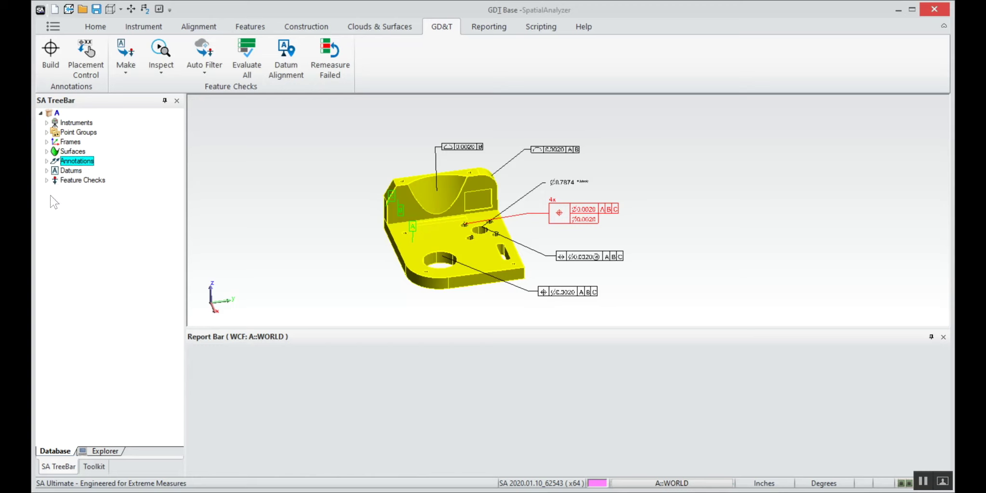
pyautogui.click(47, 171)
pyautogui.click(47, 209)
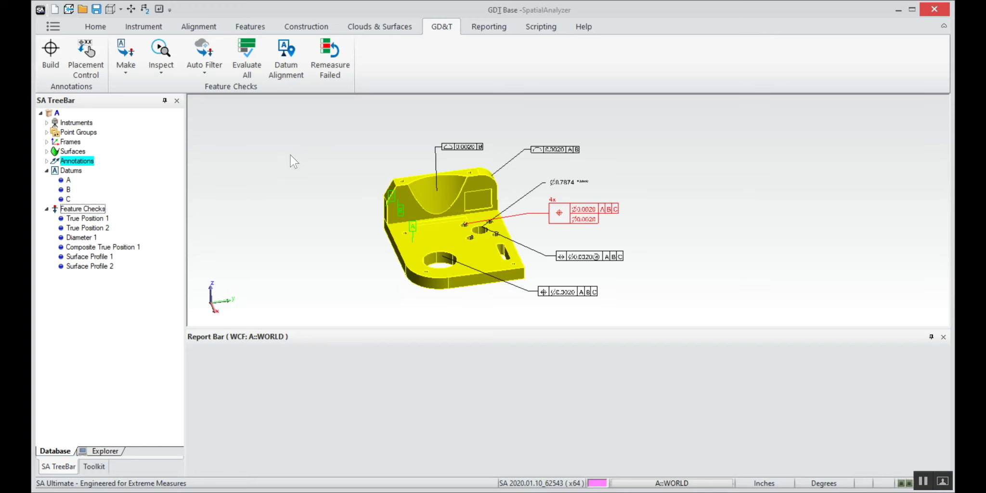
# - Show the Inspection Bar from the Home tab
pyautogui.click(95, 28)
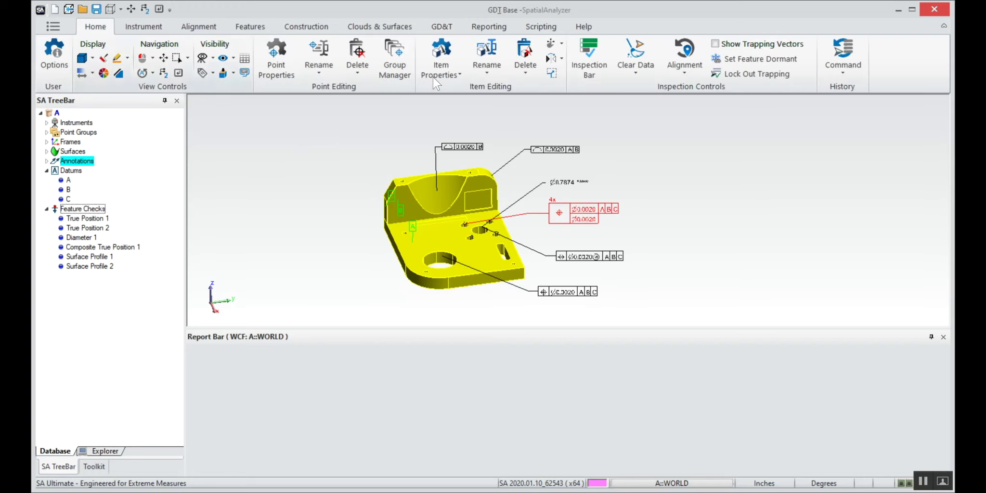
pyautogui.click(587, 54)
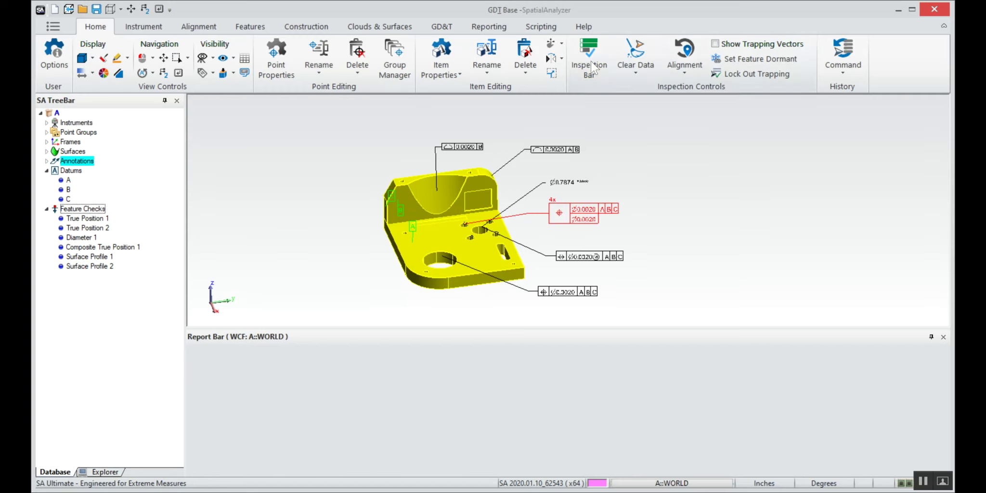
pyautogui.click(588, 53)
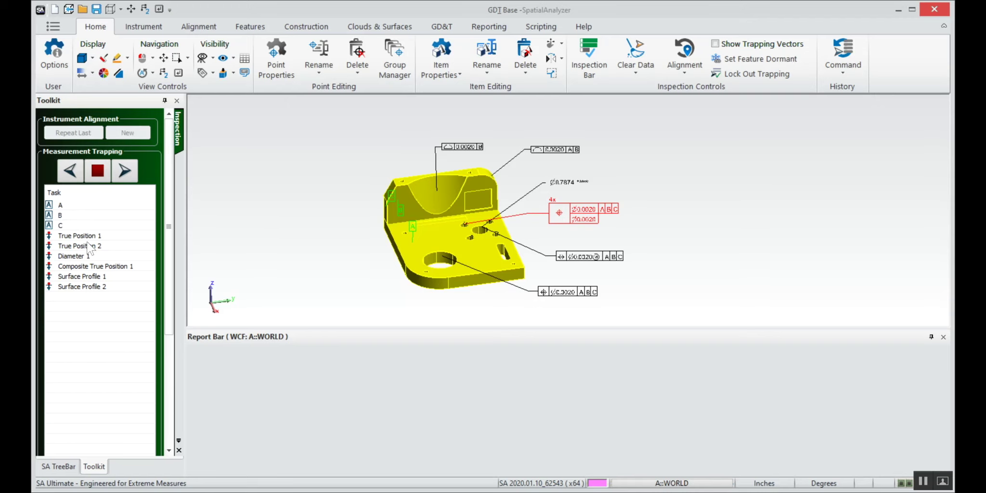
# - Show only the active feature check and make Surface Profile 1 the active check
pyautogui.click(58, 467)
pyautogui.rightClick(76, 211)
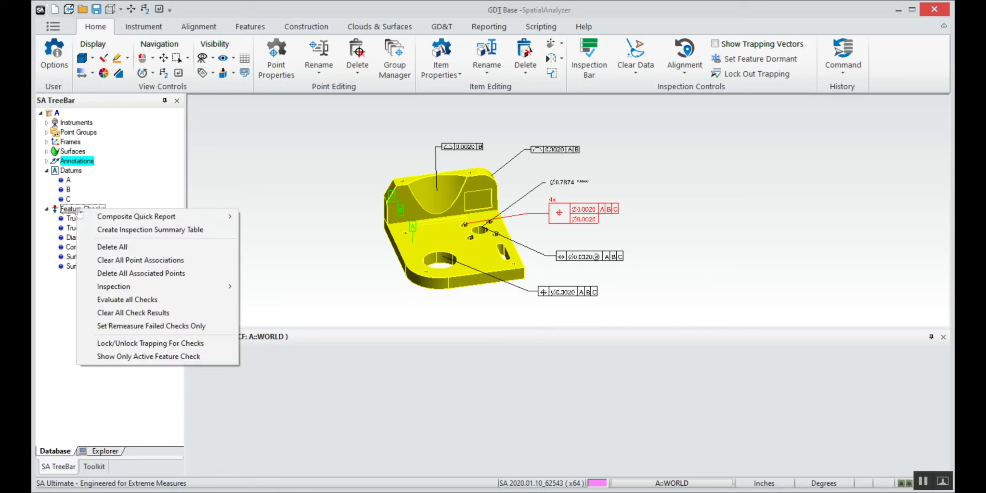
pyautogui.click(135, 357)
pyautogui.click(98, 466)
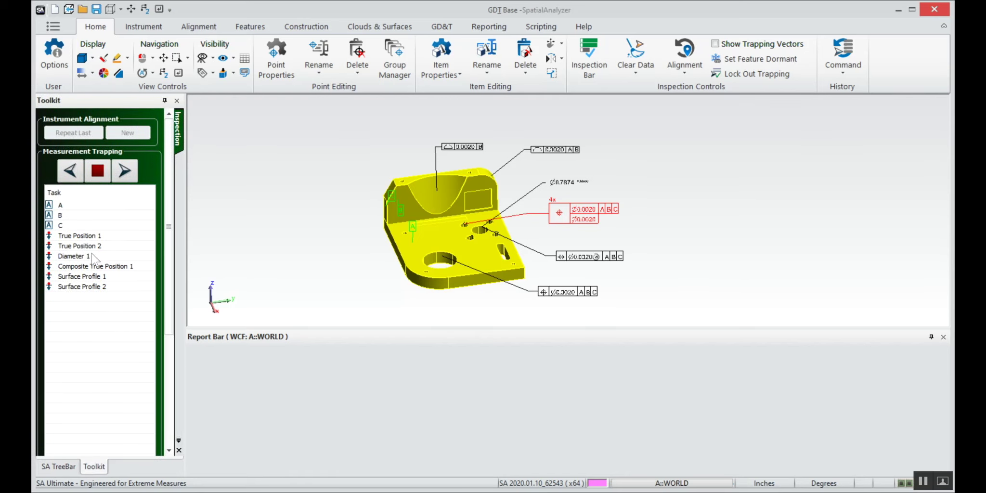
pyautogui.scroll(-2, 91, 255)
pyautogui.click(90, 222)
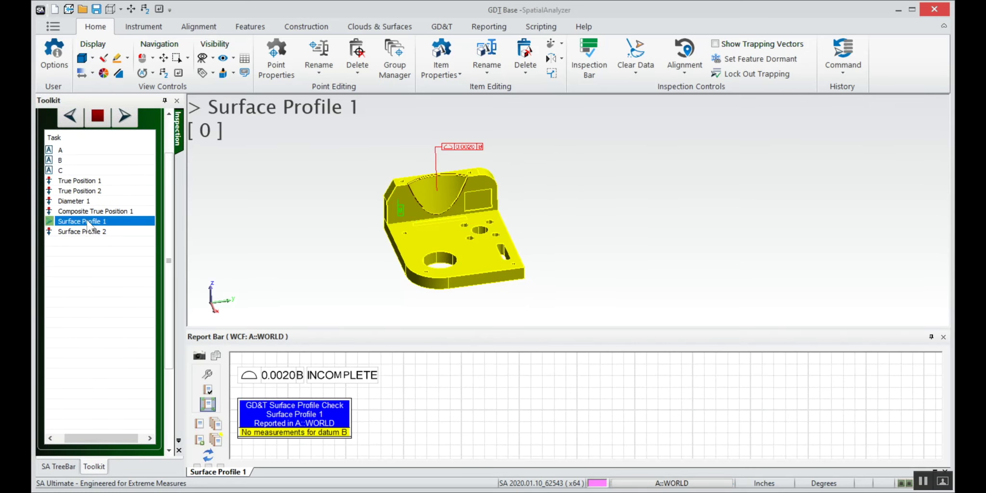
# - Step through True Position 1, datums A, B, C, Diameter 1 and True Position 2 in the task list
pyautogui.click(94, 181)
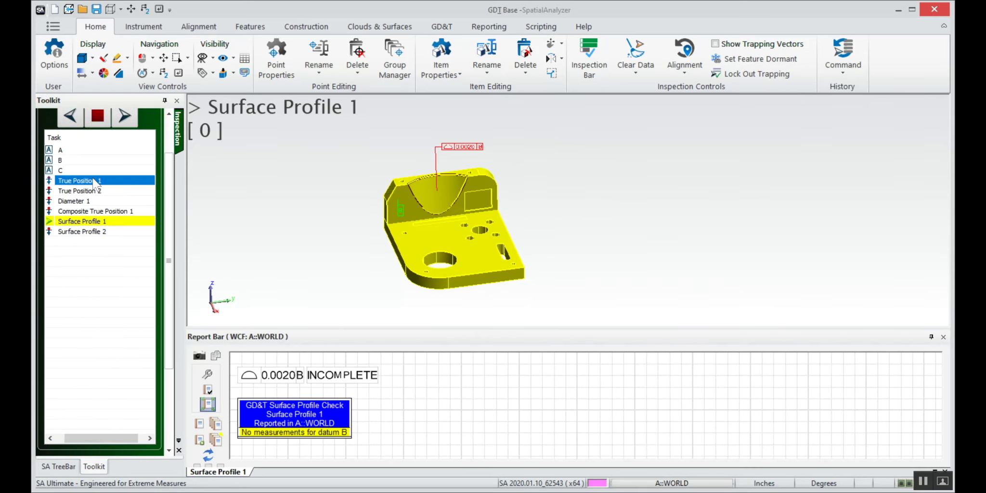
pyautogui.click(74, 151)
pyautogui.click(77, 161)
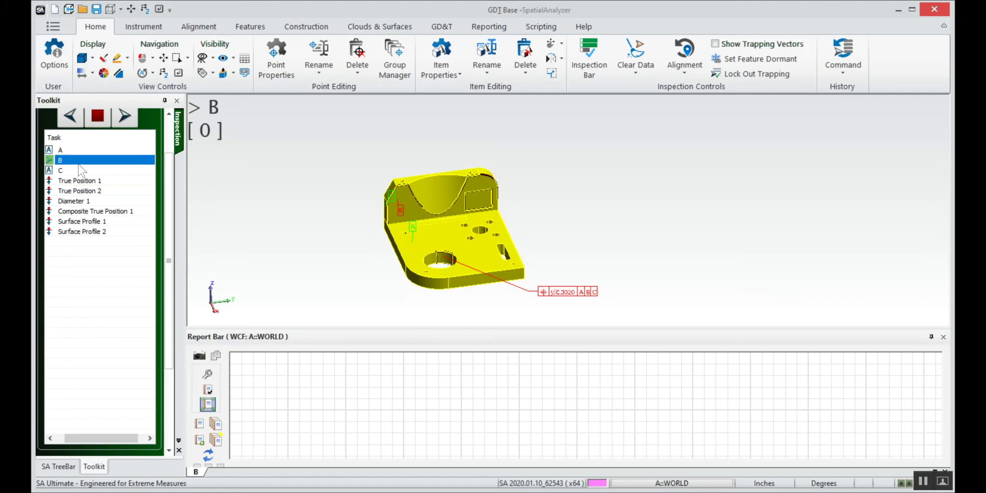
pyautogui.click(80, 171)
pyautogui.click(87, 201)
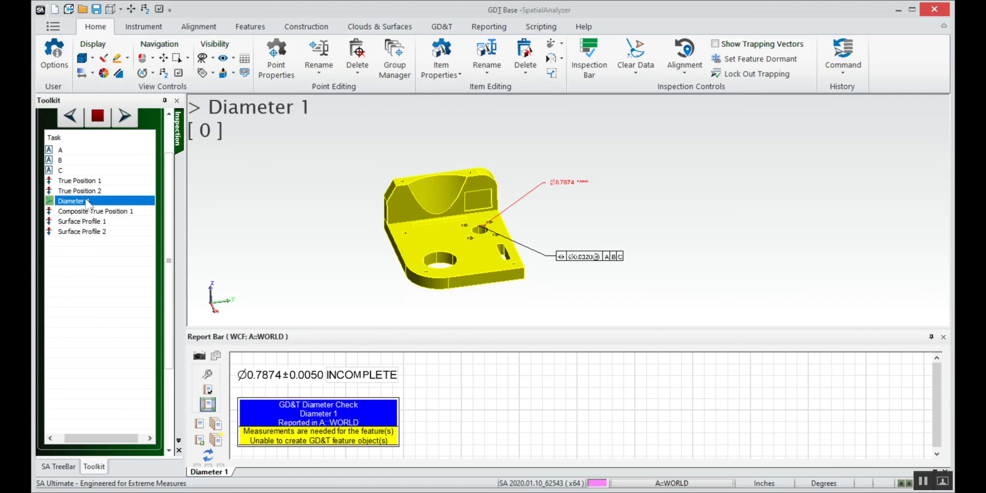
pyautogui.click(86, 192)
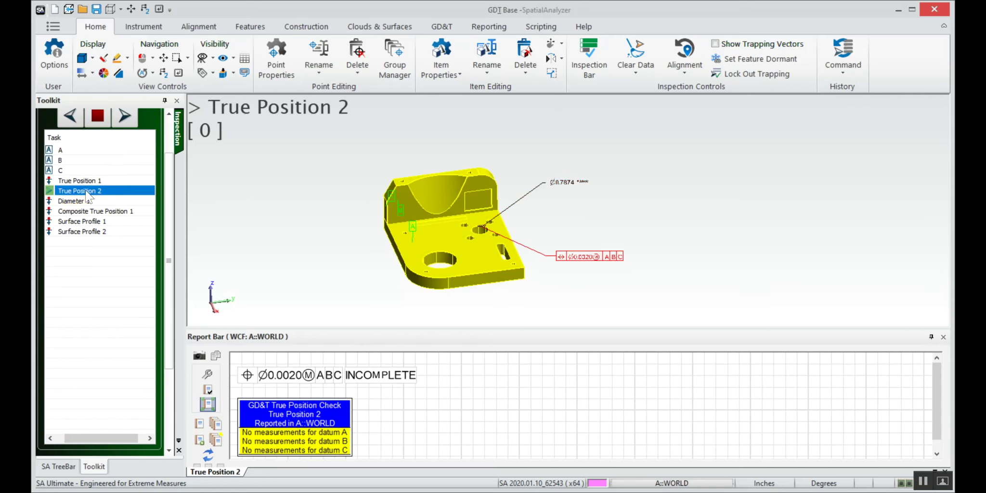
# - Select Surface Profile 1, then toggle between the SA TreeBar and Toolkit tabs
pyautogui.click(91, 223)
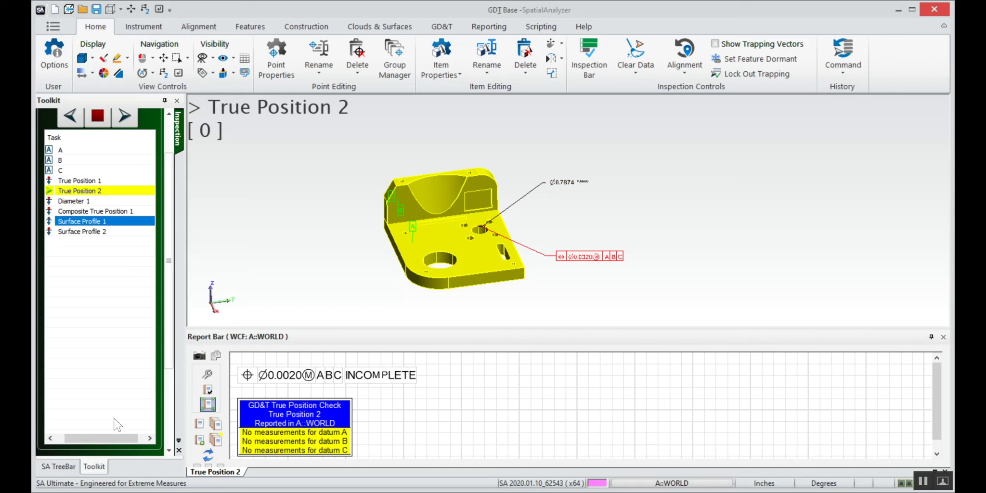
pyautogui.click(58, 466)
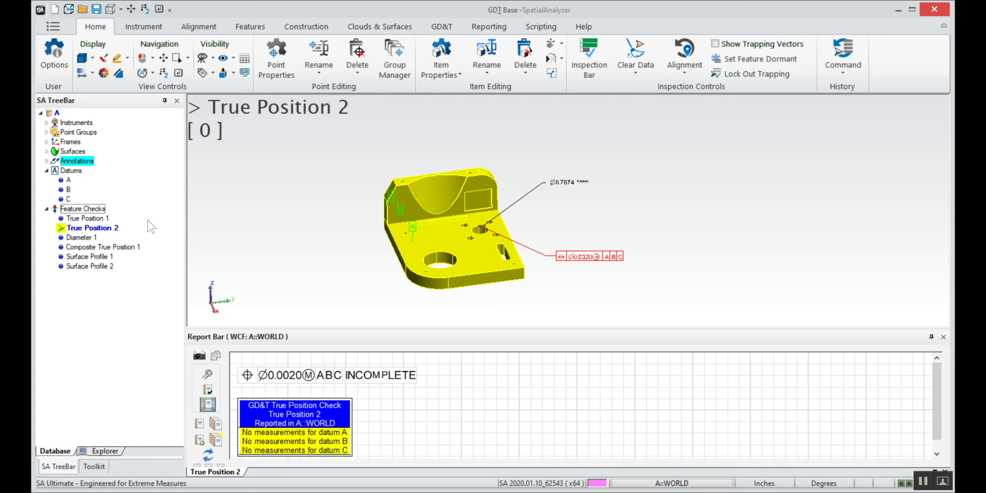
pyautogui.click(85, 467)
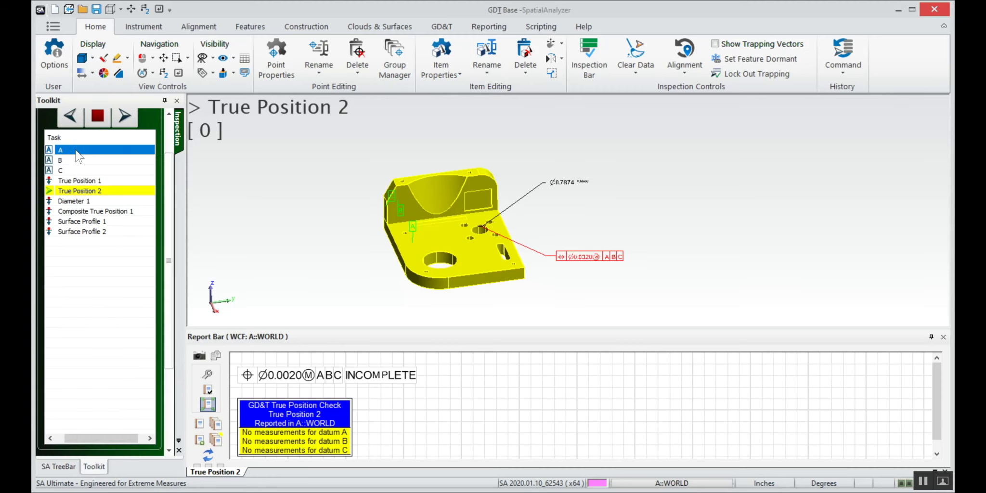
# - Show all measured point groups on the bracket and rotate it slightly to view them
pyautogui.rightClick(76, 151)
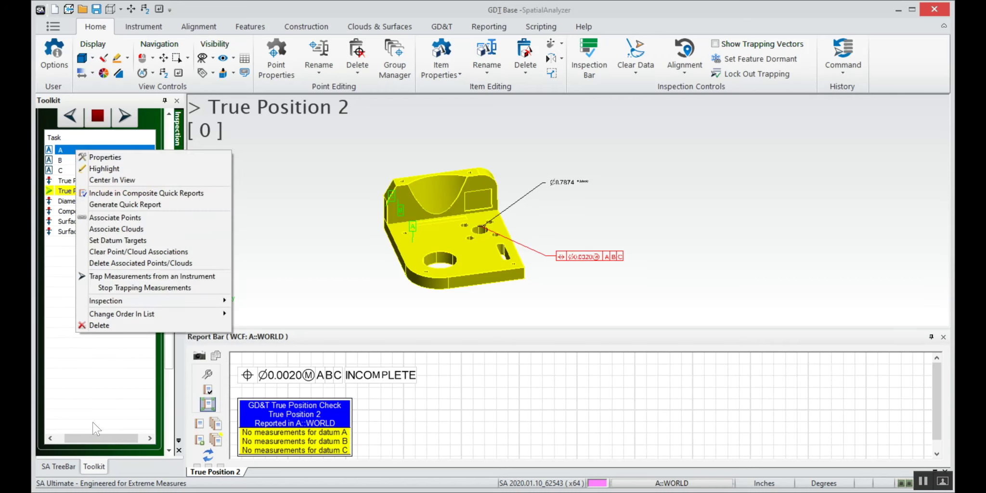
pyautogui.click(65, 466)
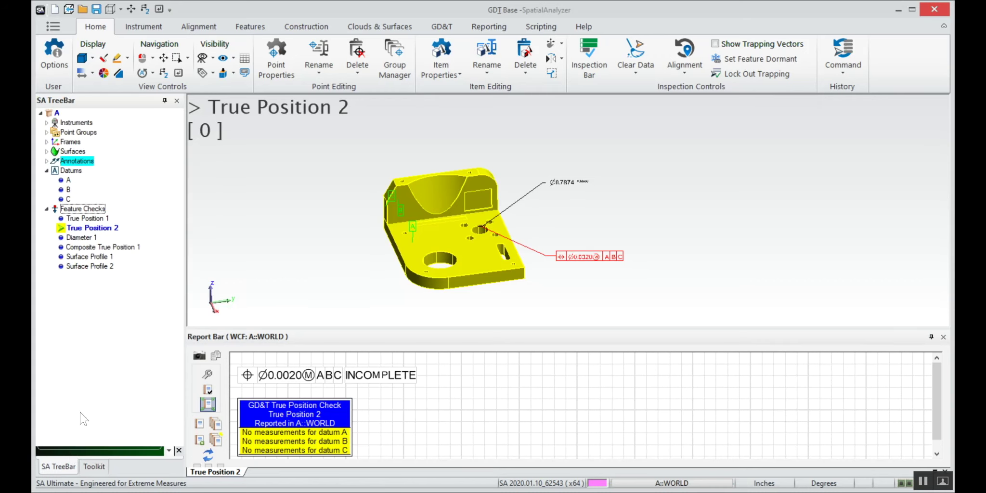
pyautogui.rightClick(77, 133)
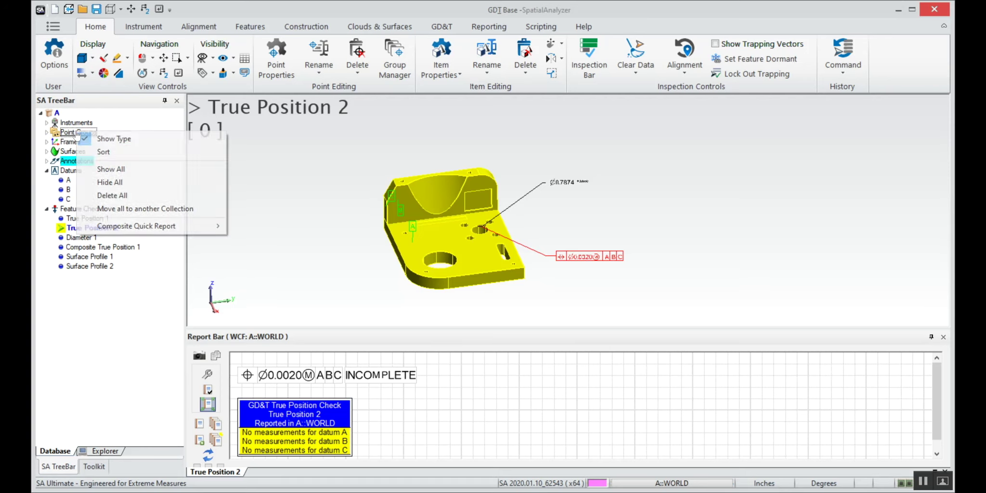
pyautogui.click(110, 169)
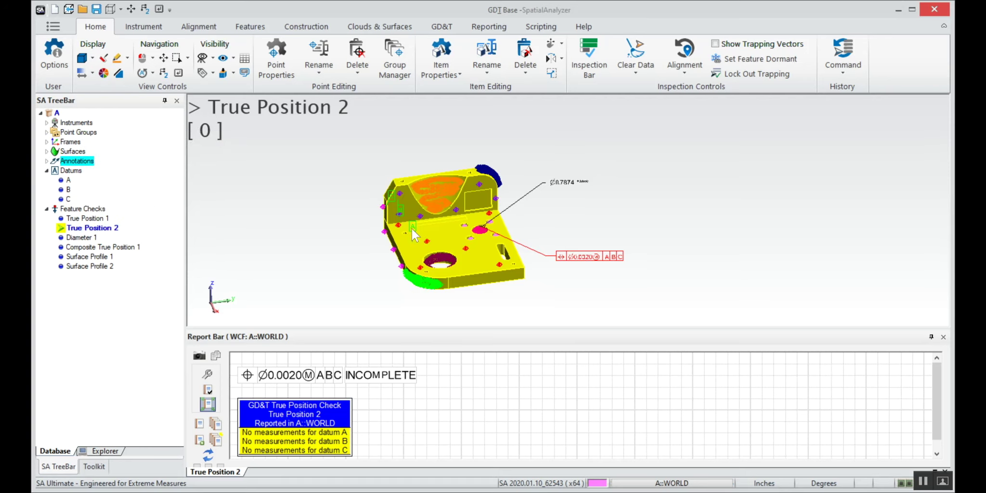
pyautogui.moveTo(348, 249); pyautogui.dragTo(317, 263, button='right')
# - Associate the Datum A point group's measured points with datum A
pyautogui.click(94, 466)
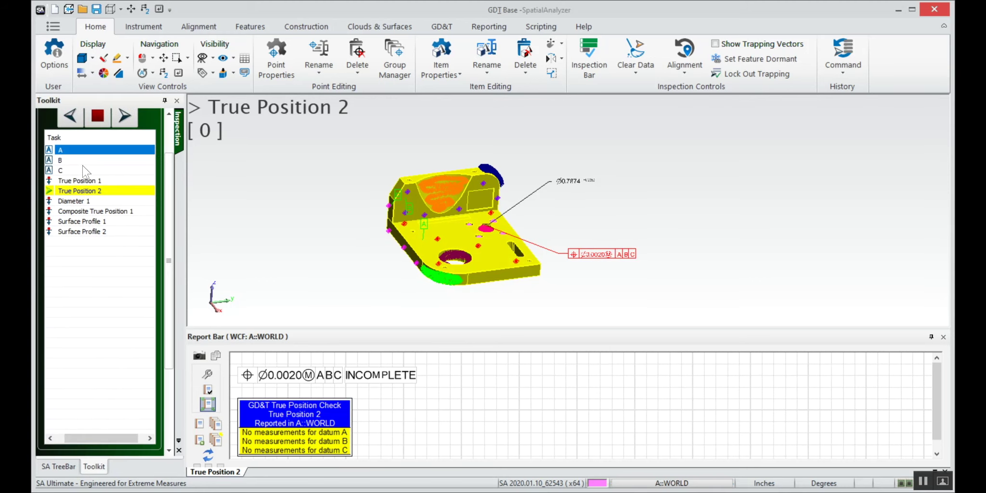
pyautogui.rightClick(83, 153)
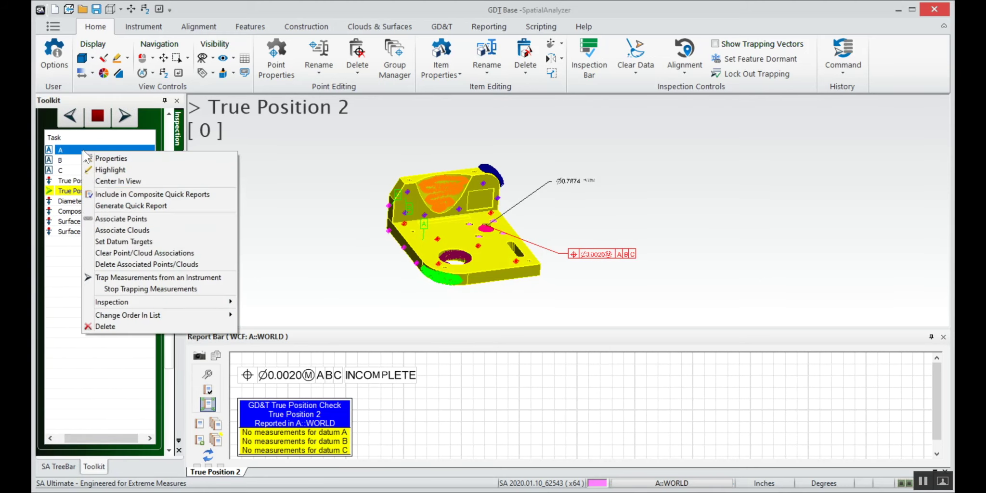
pyautogui.click(119, 219)
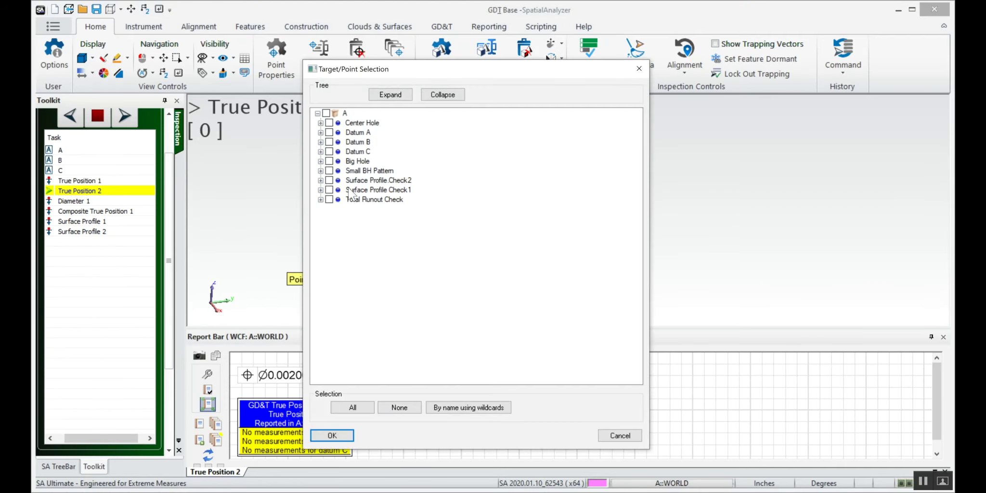
pyautogui.press('t')
pyautogui.click(330, 133)
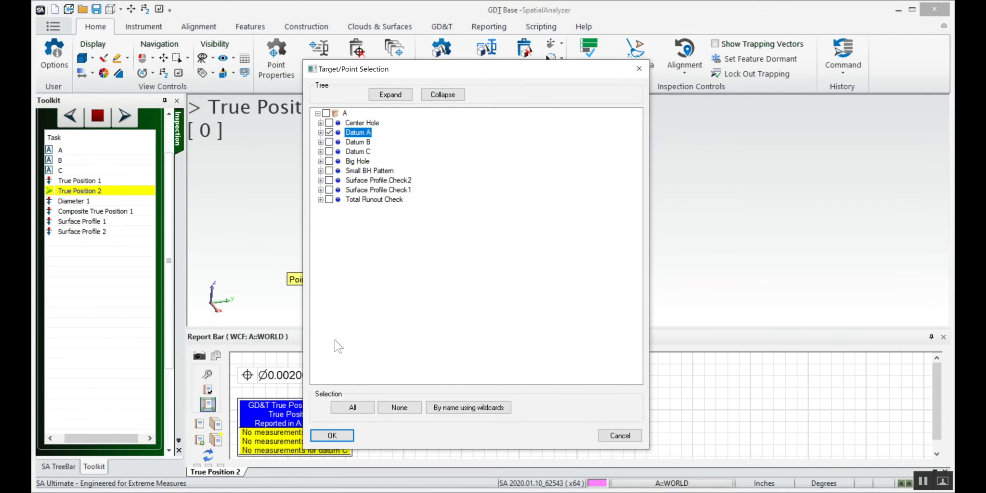
pyautogui.click(332, 435)
pyautogui.press('Return')
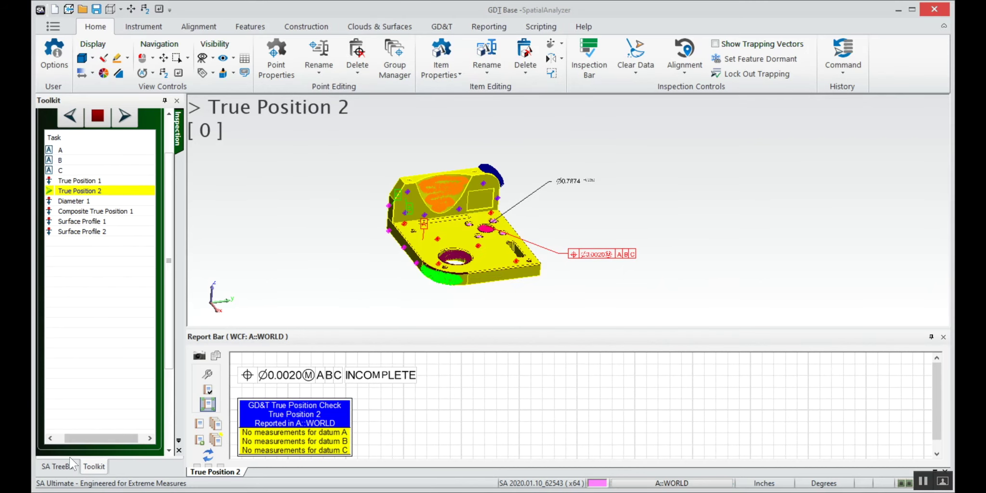
pyautogui.click(58, 465)
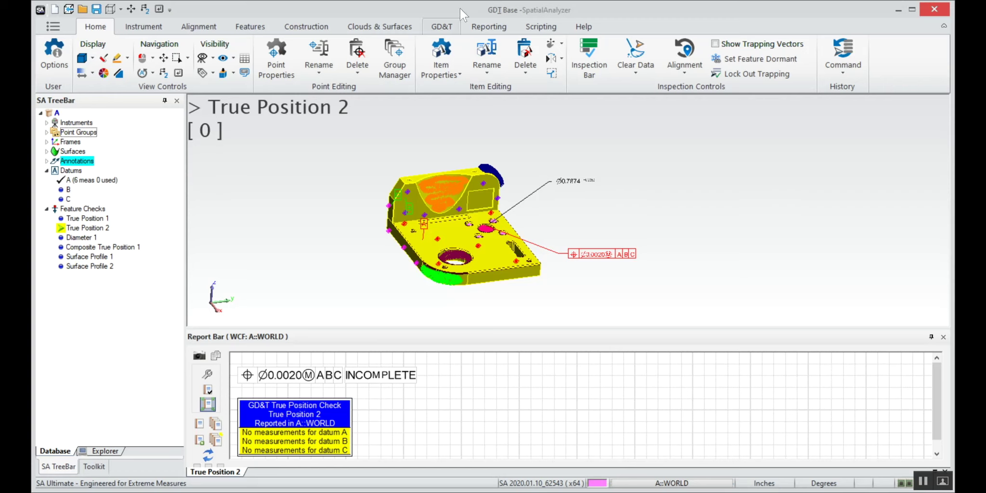
# - Run GD&T Auto Filter on point group A to fill every datum and check with measurements
pyautogui.click(439, 27)
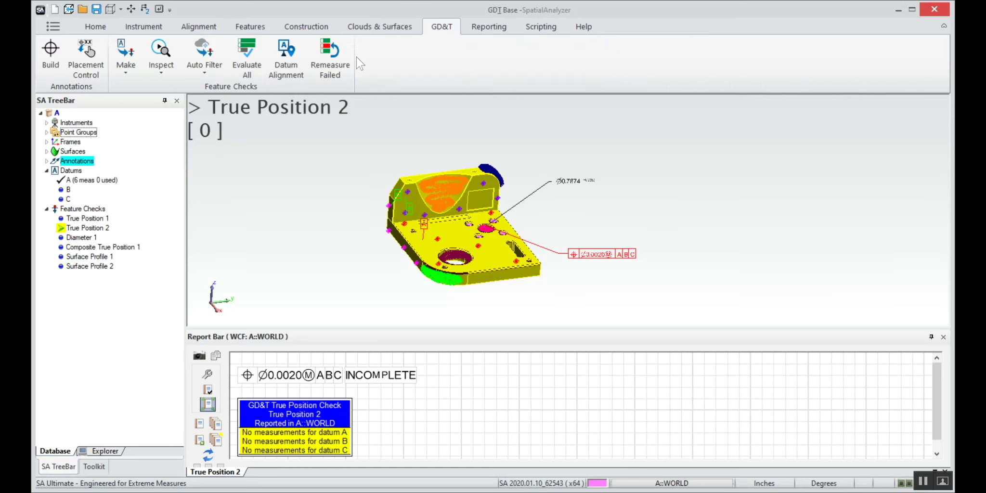
pyautogui.click(202, 73)
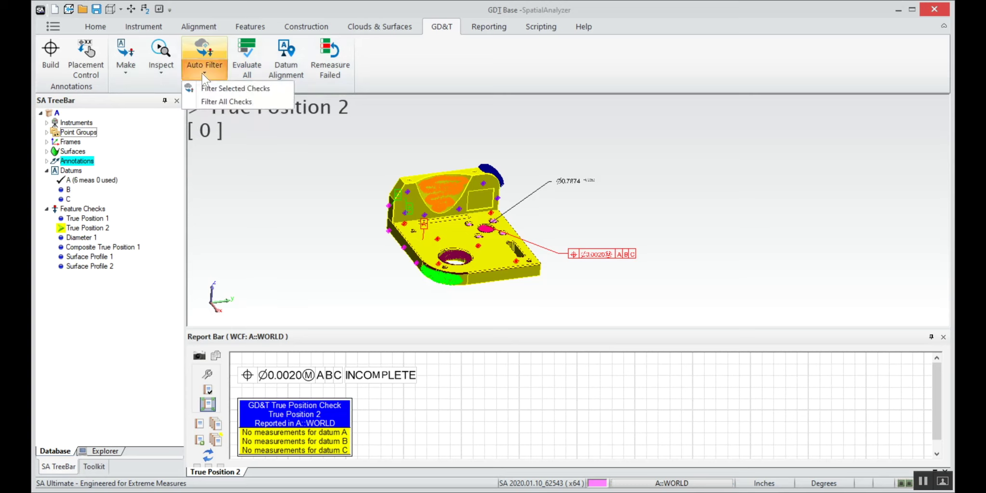
pyautogui.click(216, 102)
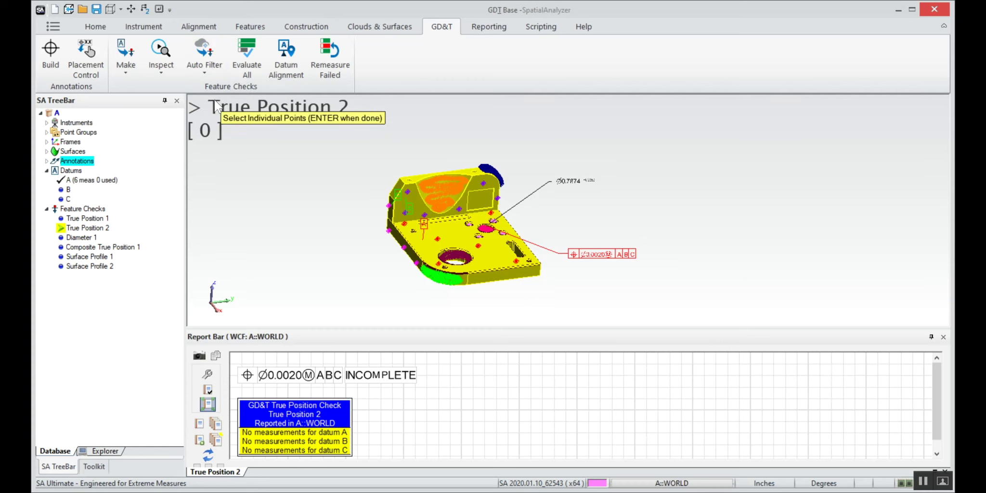
pyautogui.rightClick(318, 208)
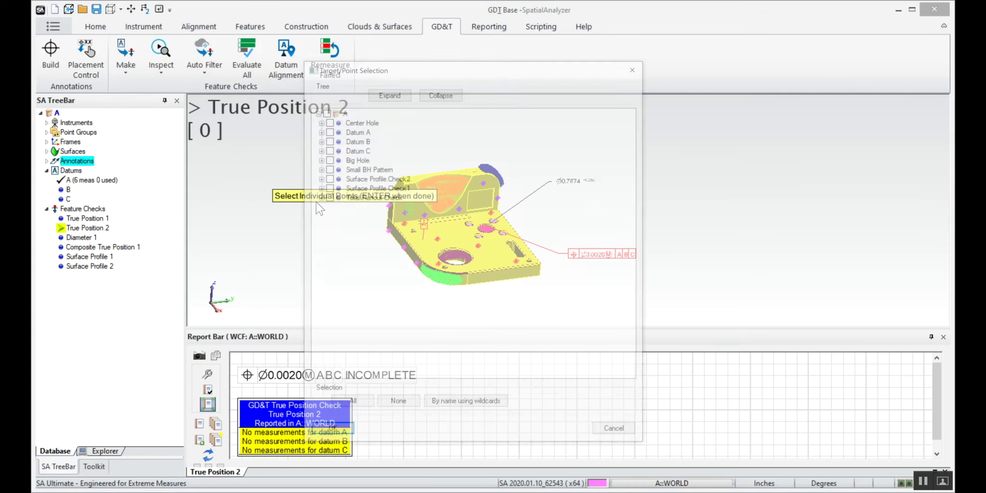
pyautogui.click(326, 113)
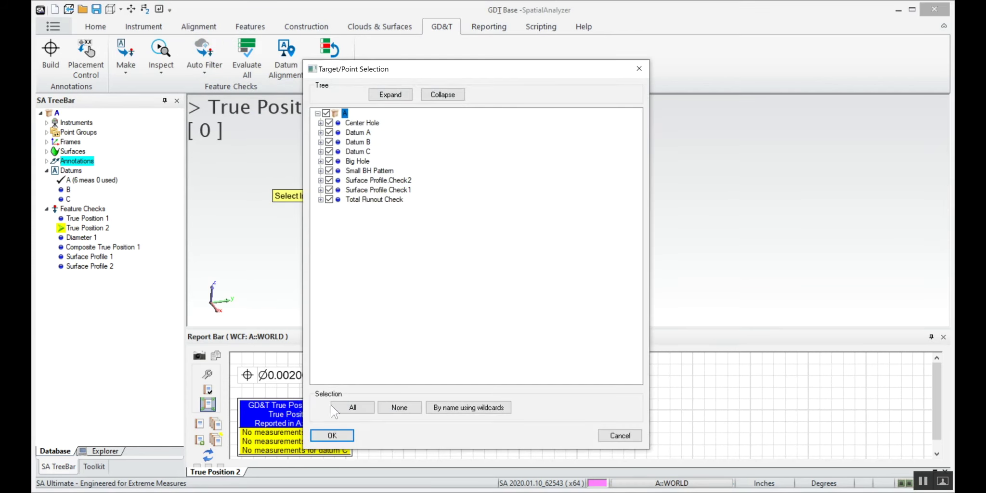
pyautogui.click(330, 435)
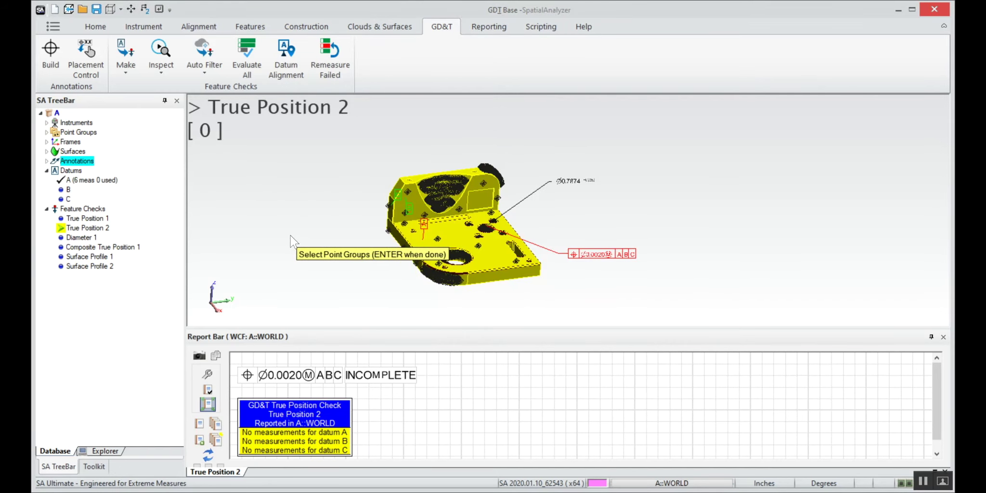
pyautogui.press('Return')
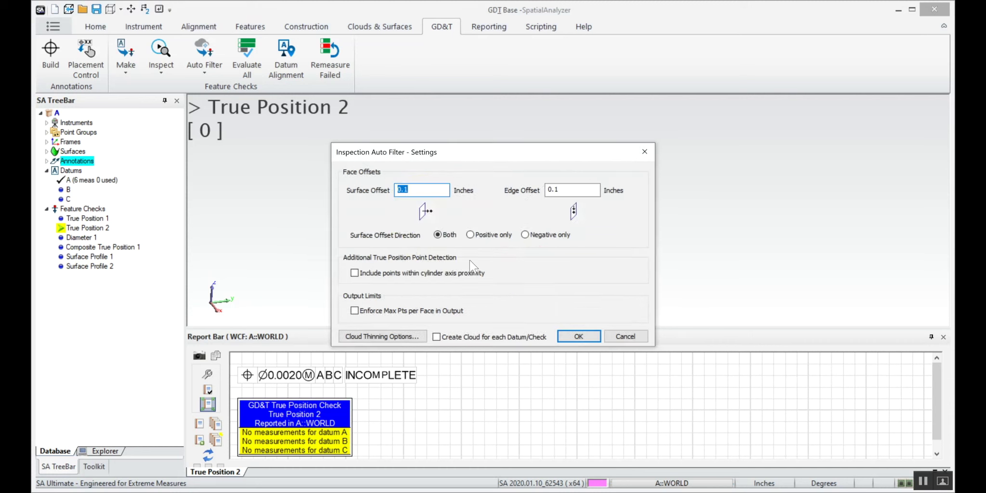
pyautogui.click(578, 337)
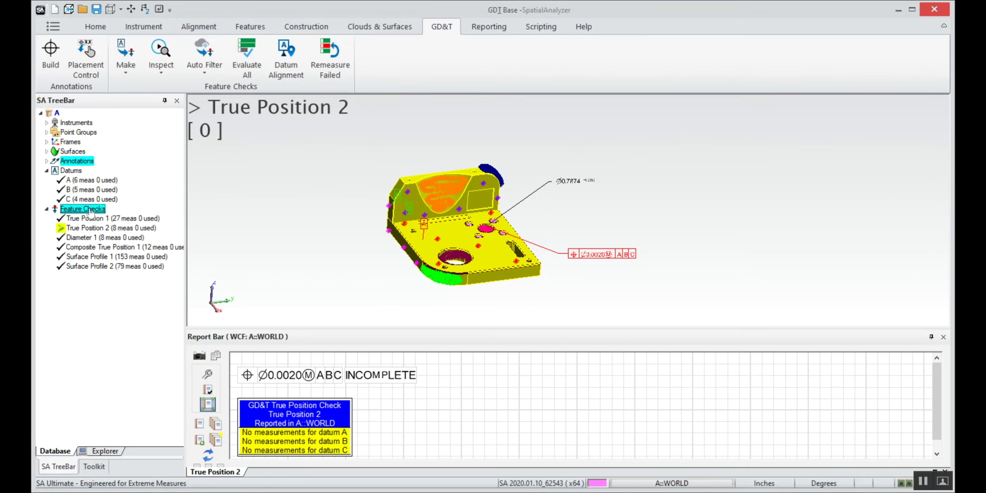
pyautogui.rightClick(87, 208)
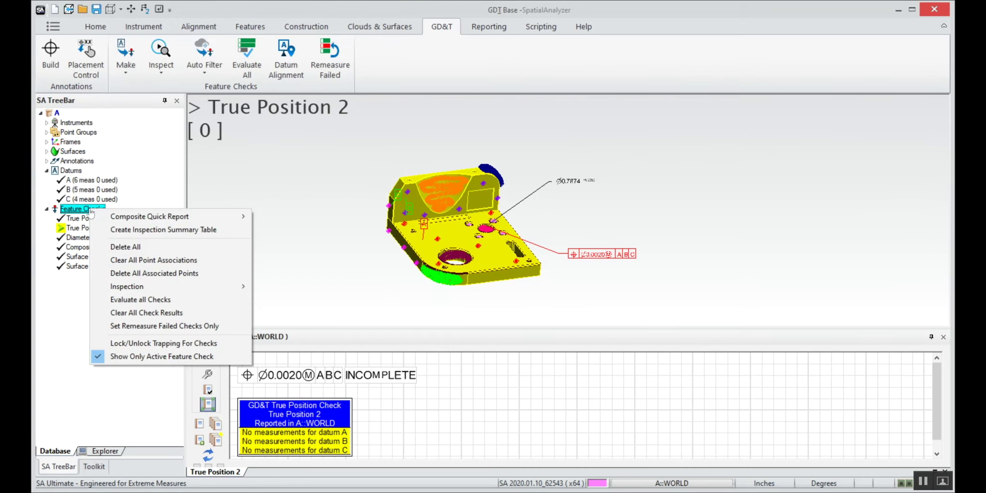
# - Evaluate all feature checks and review each check's pass/fail result in the tree
pyautogui.click(138, 300)
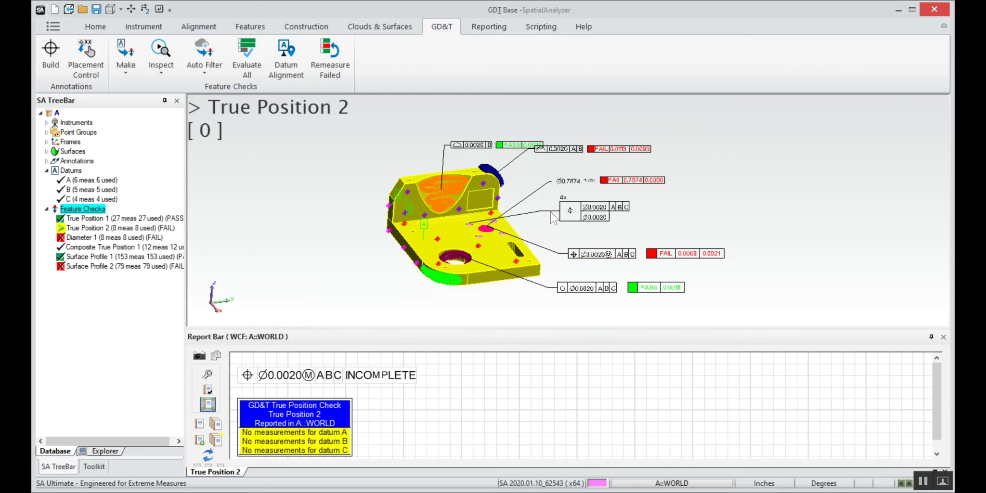
pyautogui.click(133, 219)
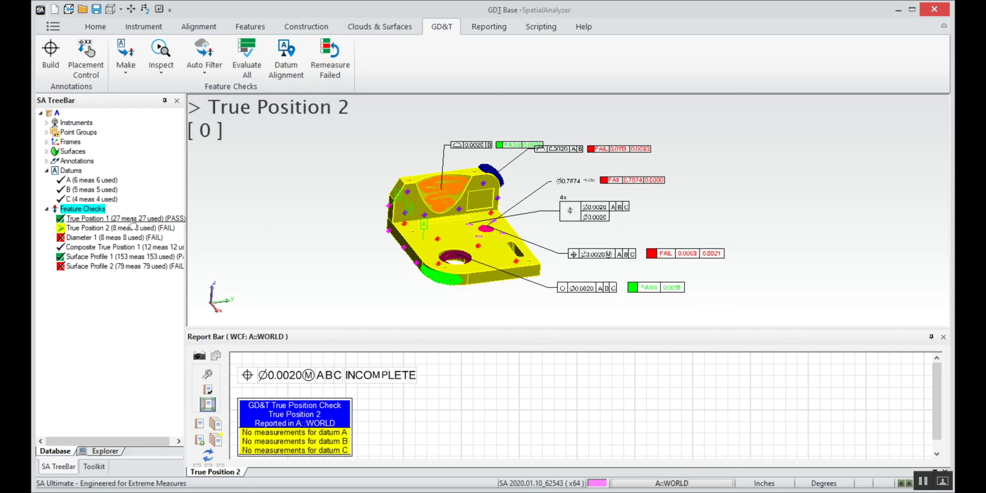
pyautogui.keyDown('ctrl'); pyautogui.click(133, 228); pyautogui.keyUp('ctrl')
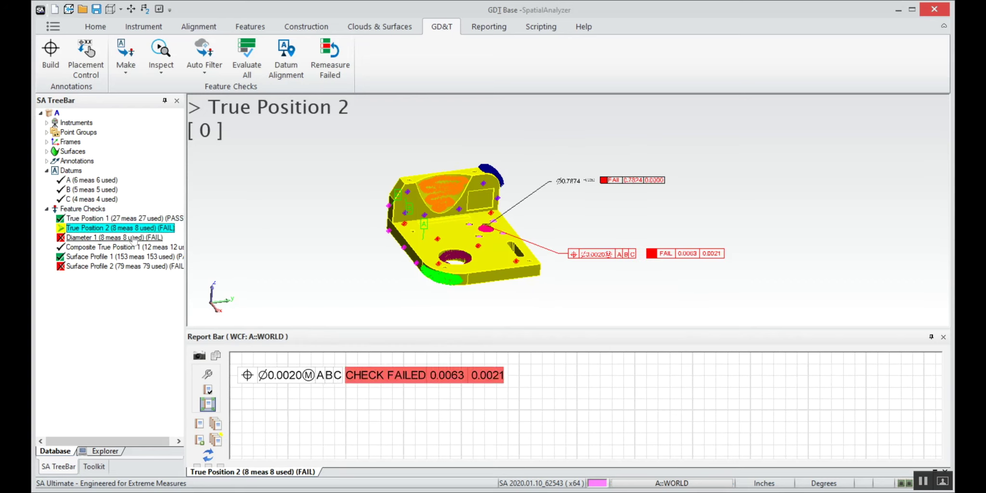
pyautogui.click(133, 237)
pyautogui.keyDown('ctrl'); pyautogui.click(132, 247); pyautogui.keyUp('ctrl')
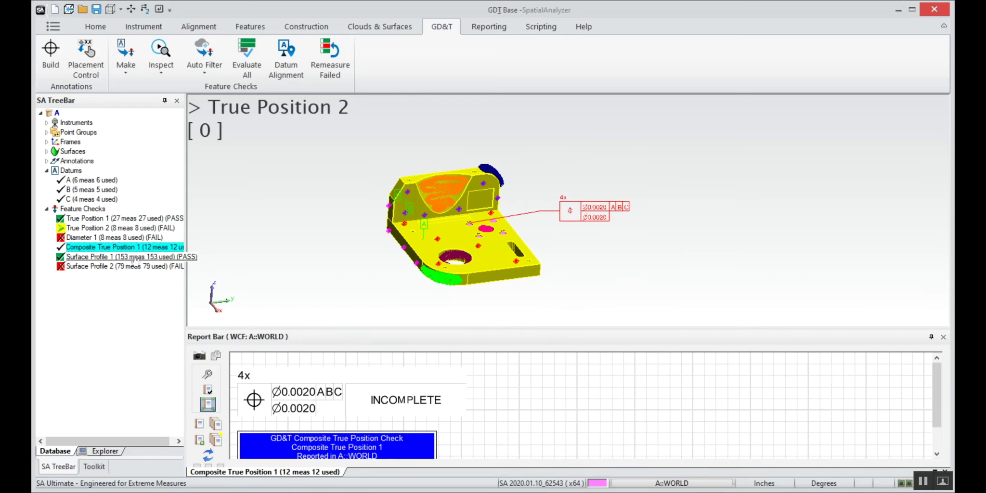
pyautogui.click(126, 257)
pyautogui.click(126, 266)
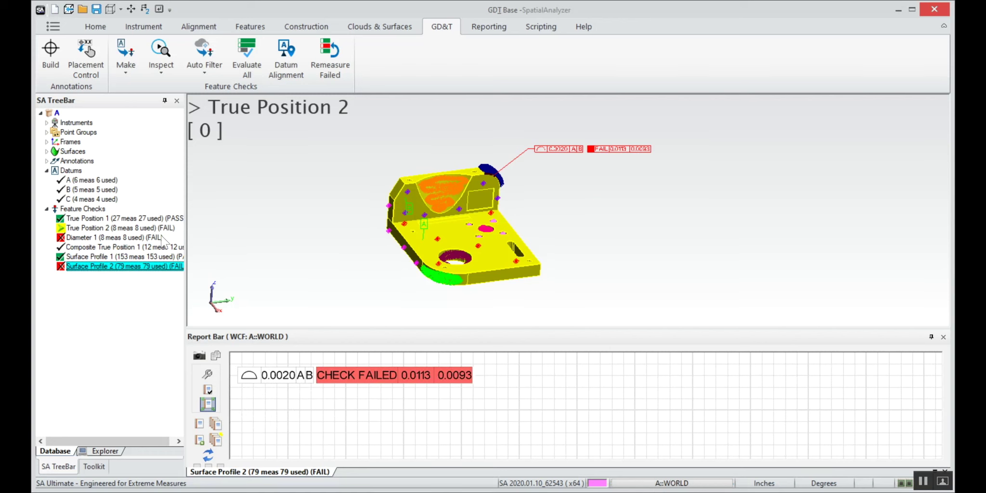
pyautogui.scroll(2, 363, 220)
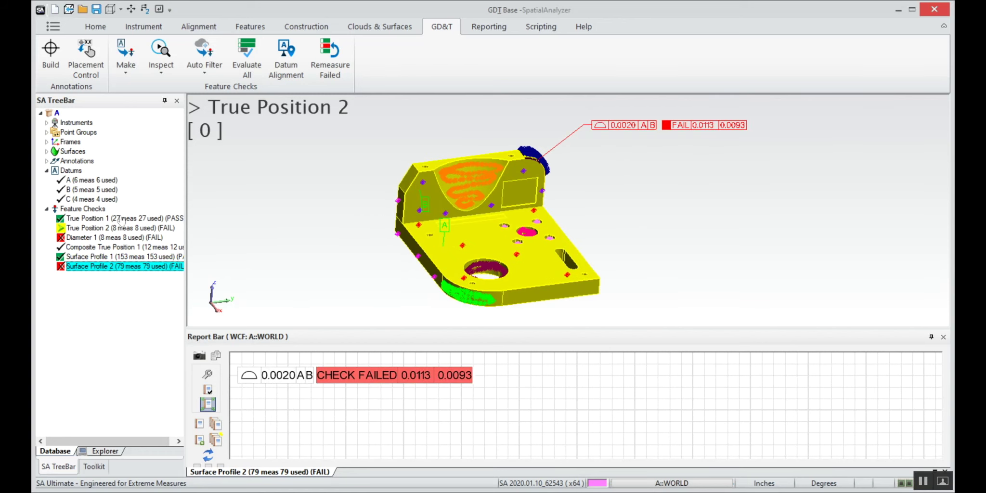
pyautogui.rightClick(89, 209)
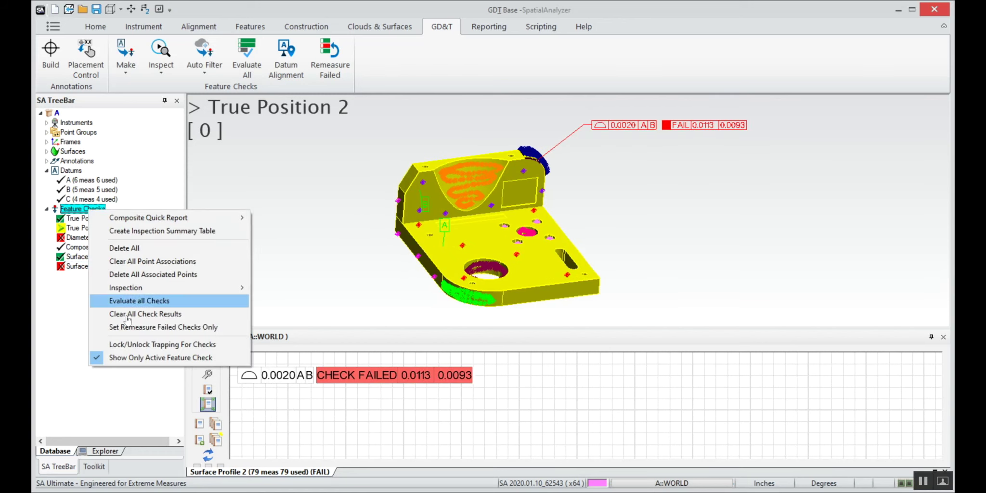
# - Create an inspection summary table covering all feature checks
pyautogui.click(159, 230)
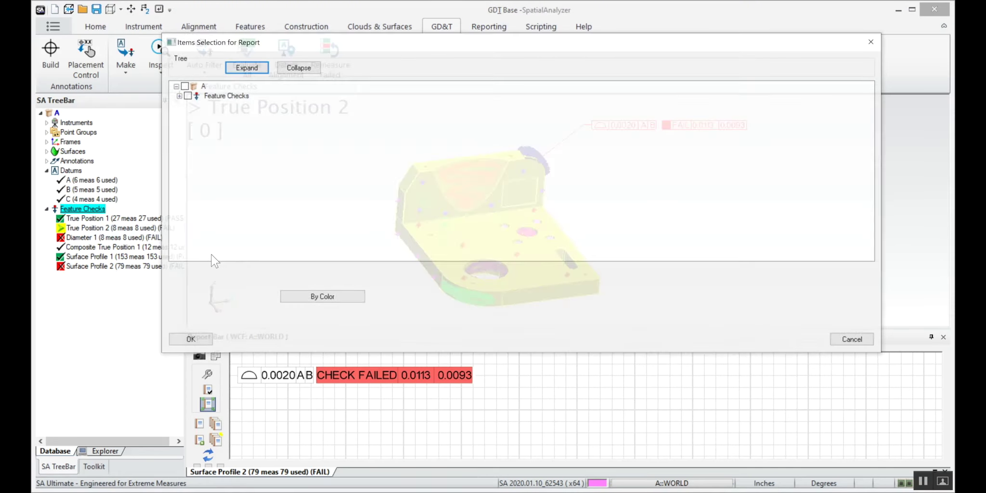
pyautogui.click(187, 96)
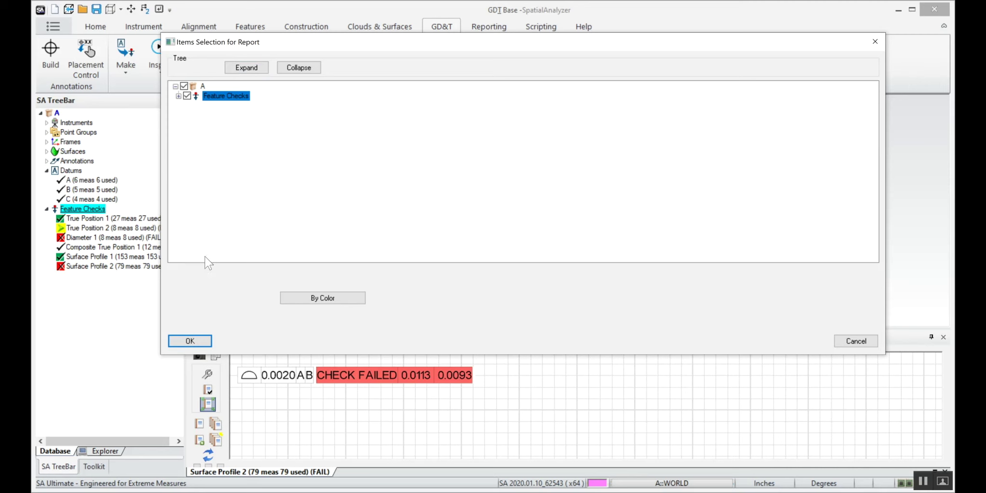
pyautogui.click(200, 341)
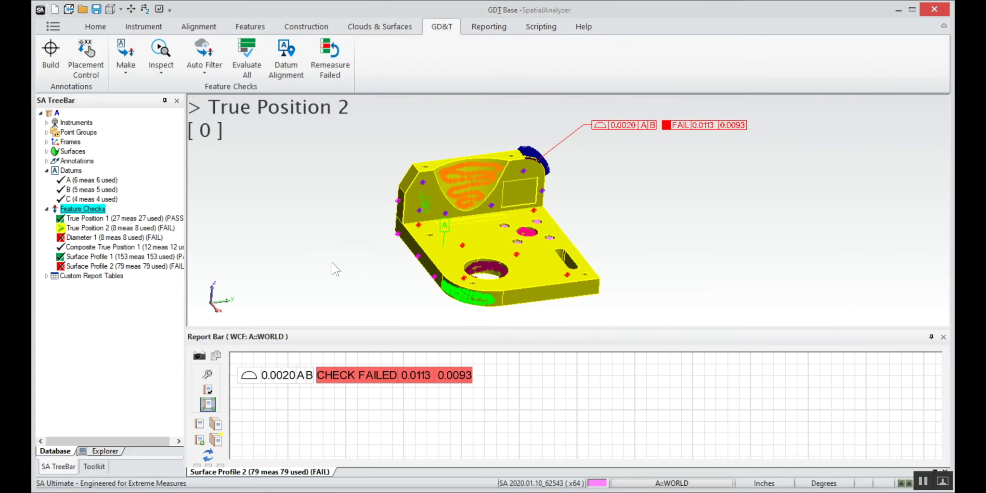
# - Hide all annotations and all point groups on the bracket
pyautogui.rightClick(71, 161)
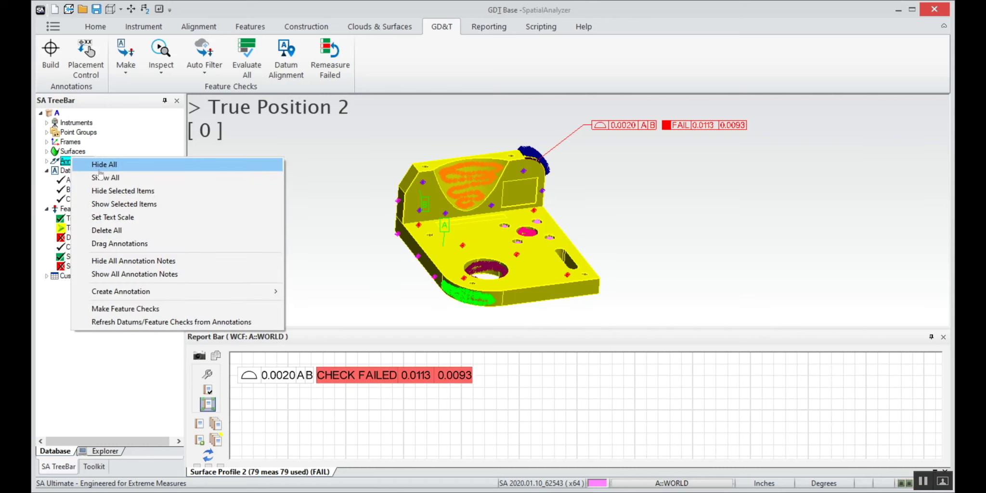
pyautogui.click(99, 168)
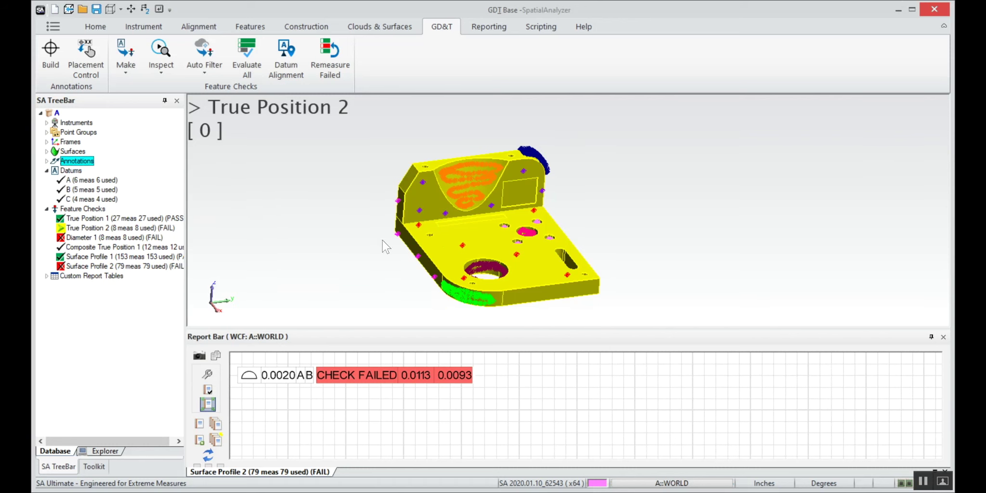
pyautogui.rightClick(77, 133)
pyautogui.click(111, 188)
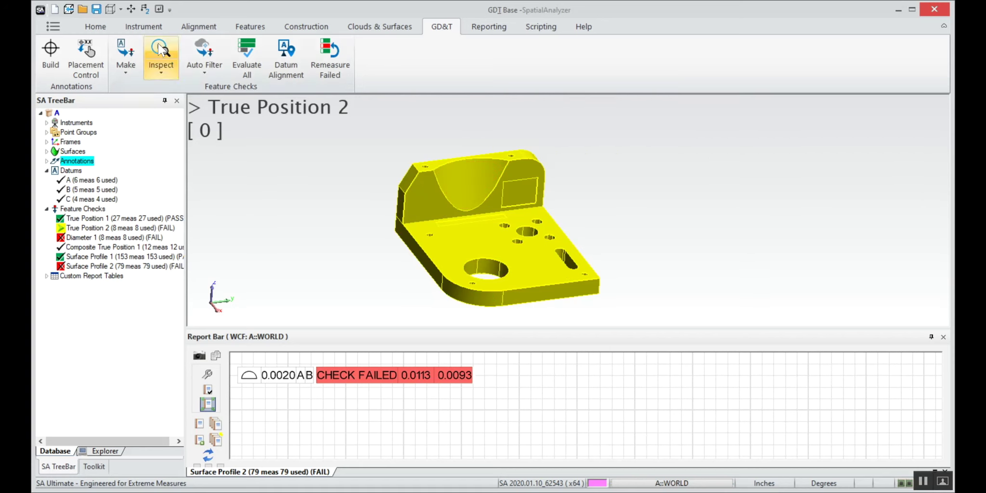
pyautogui.click(481, 26)
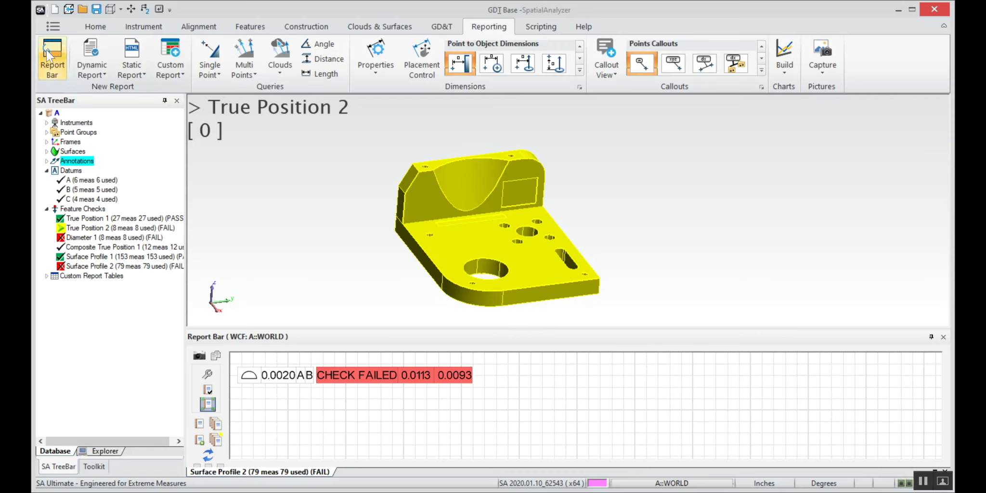
# - Place the GDT Feature Check Summary table into a new dynamic report and close it
pyautogui.click(93, 61)
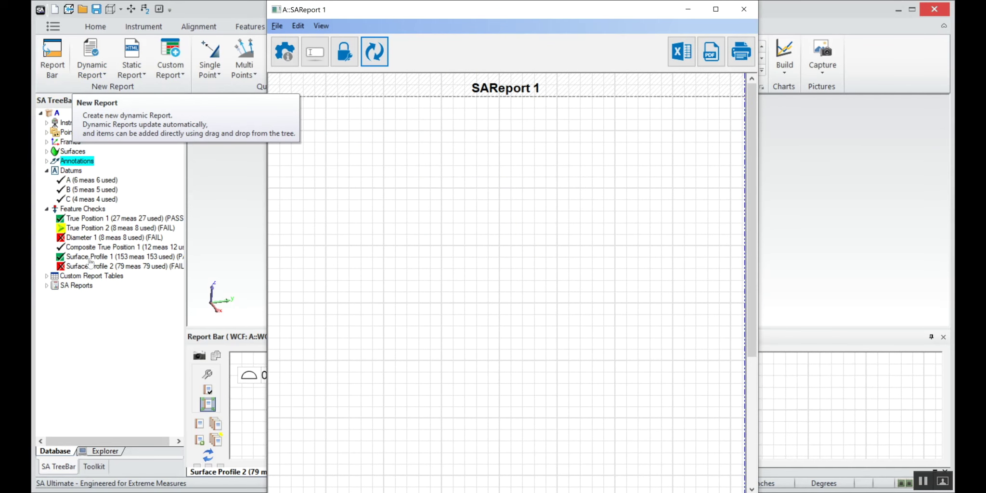
pyautogui.click(46, 276)
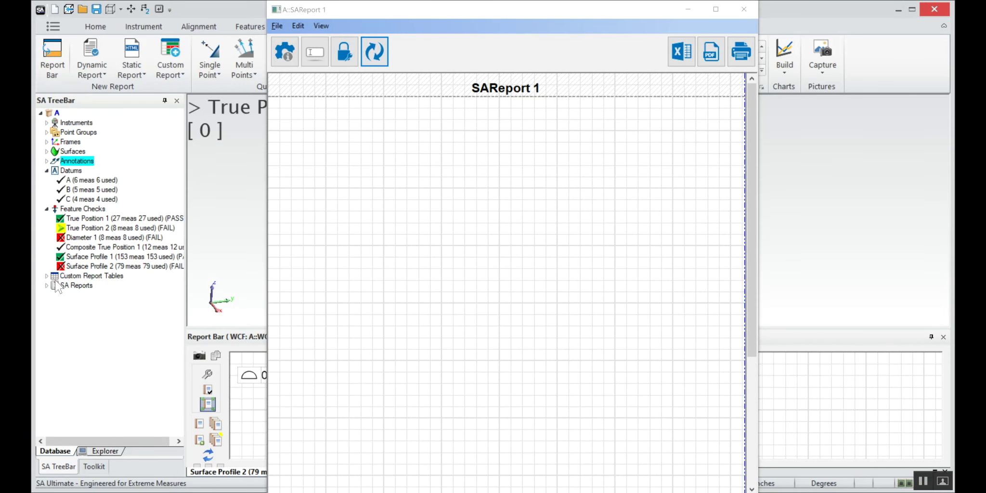
pyautogui.moveTo(72, 289); pyautogui.dragTo(398, 164)
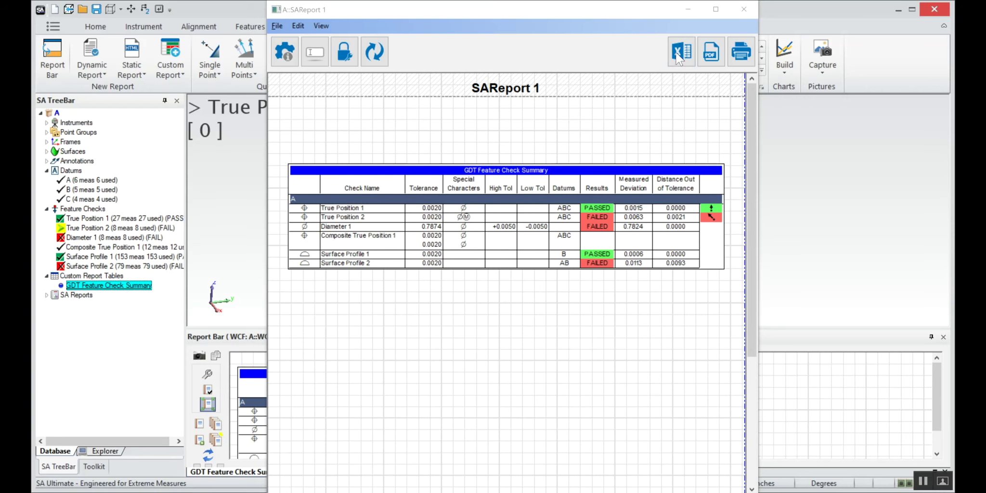
pyautogui.click(752, 10)
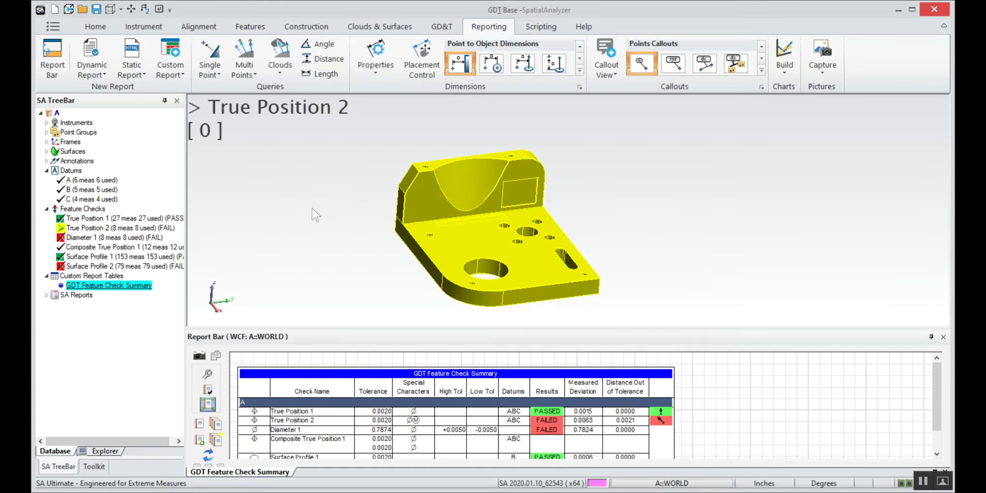
# - Collapse the datums, feature checks and custom report tables nodes in the tree
pyautogui.click(46, 170)
pyautogui.click(47, 180)
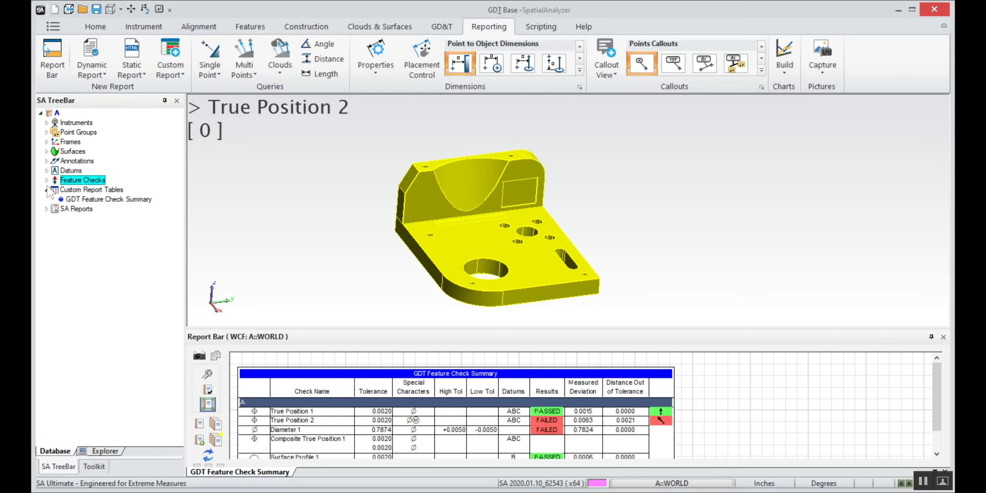
pyautogui.click(46, 190)
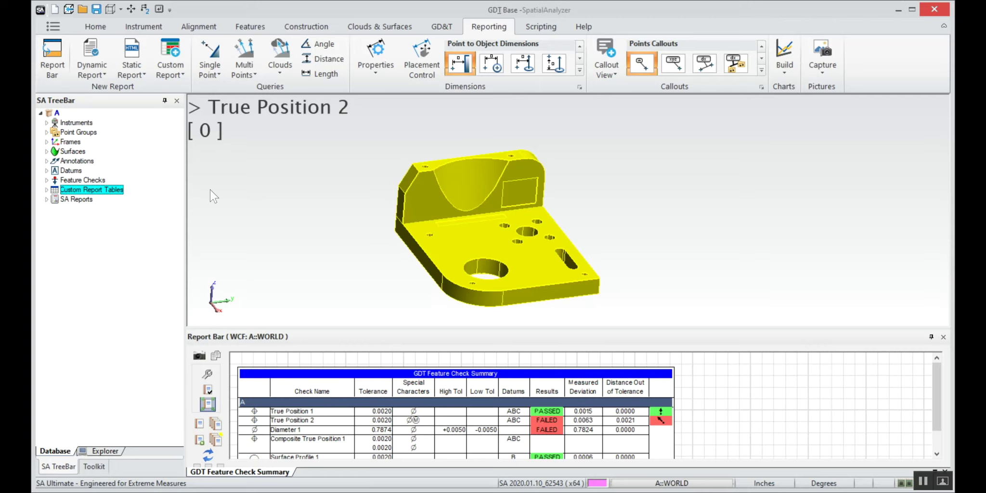